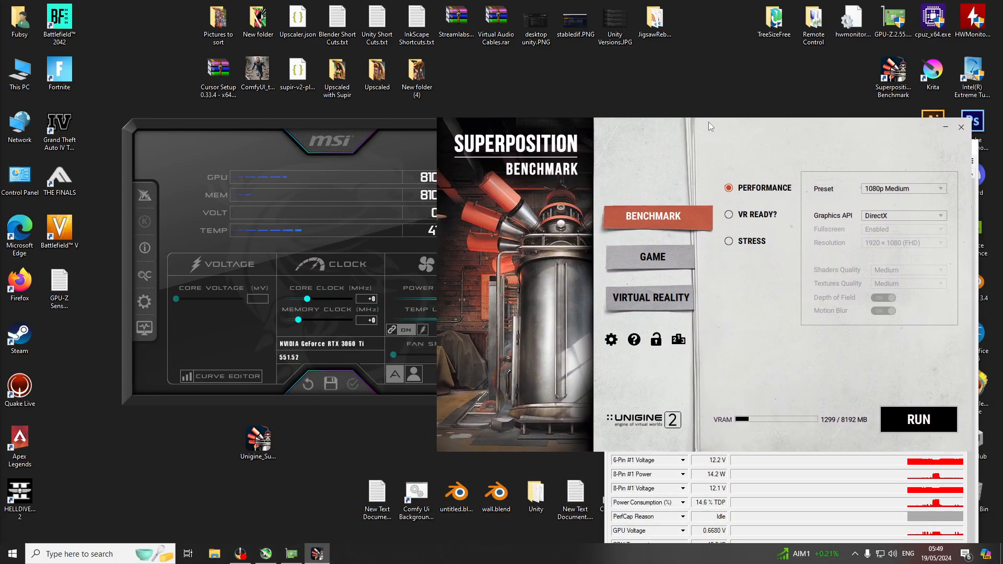
Close the open GPU-Z window, arrange the MSI Afterburner and Superposition windows side by side, and move the Superposition installer icon below them.
left_click(966, 146)
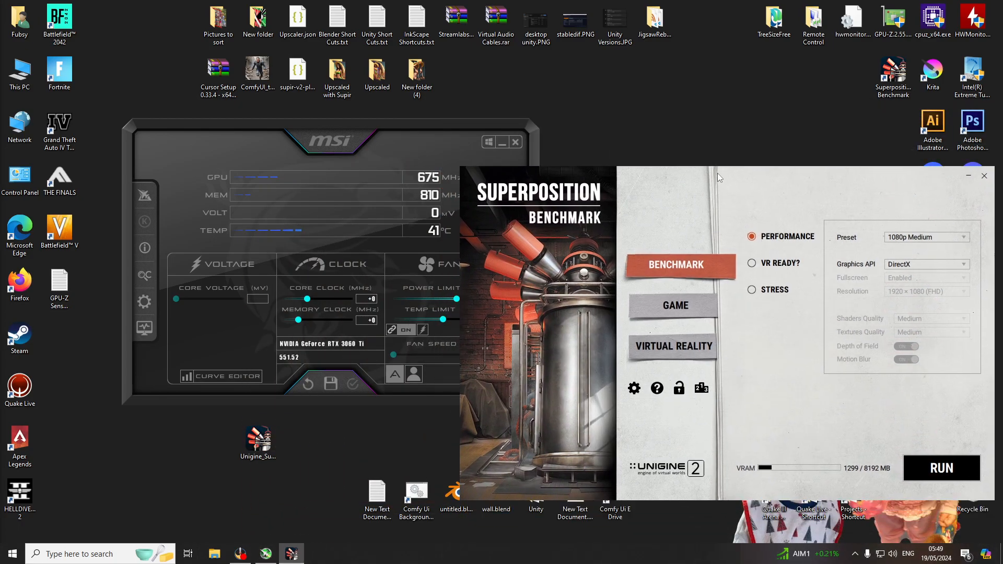
left_click_drag(383, 120, 295, 118)
mouse_move(640, 109)
left_mouse_down()
mouse_move(635, 92)
mouse_move(638, 100)
left_mouse_up()
left_click_drag(258, 442, 338, 496)
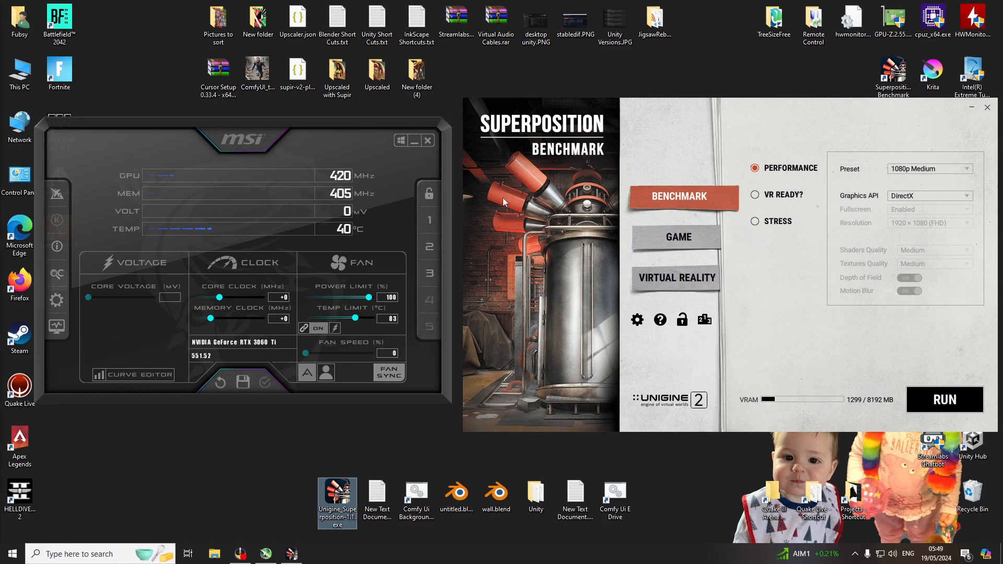
left_click_drag(338, 128, 337, 111)
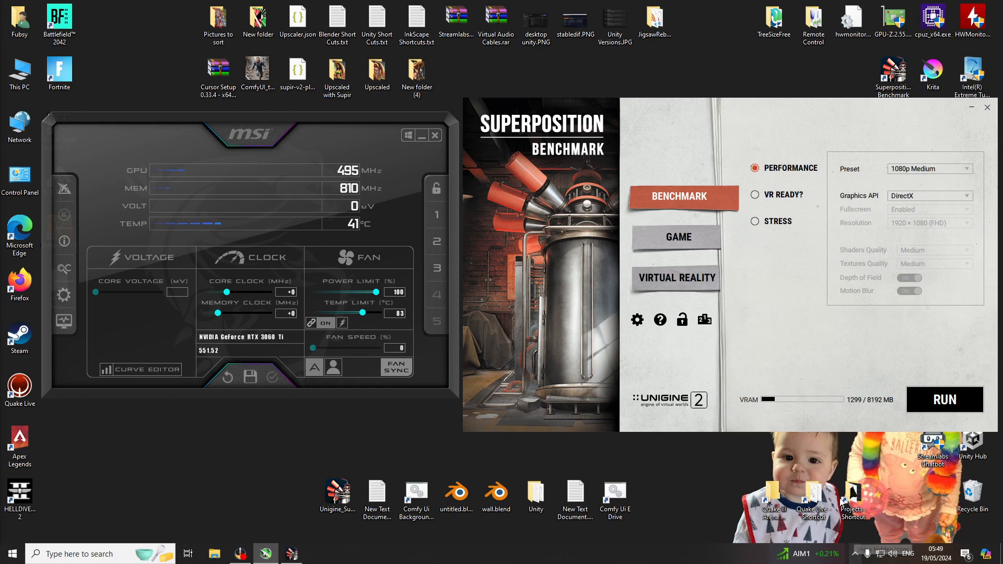
left_click_drag(691, 99, 691, 98)
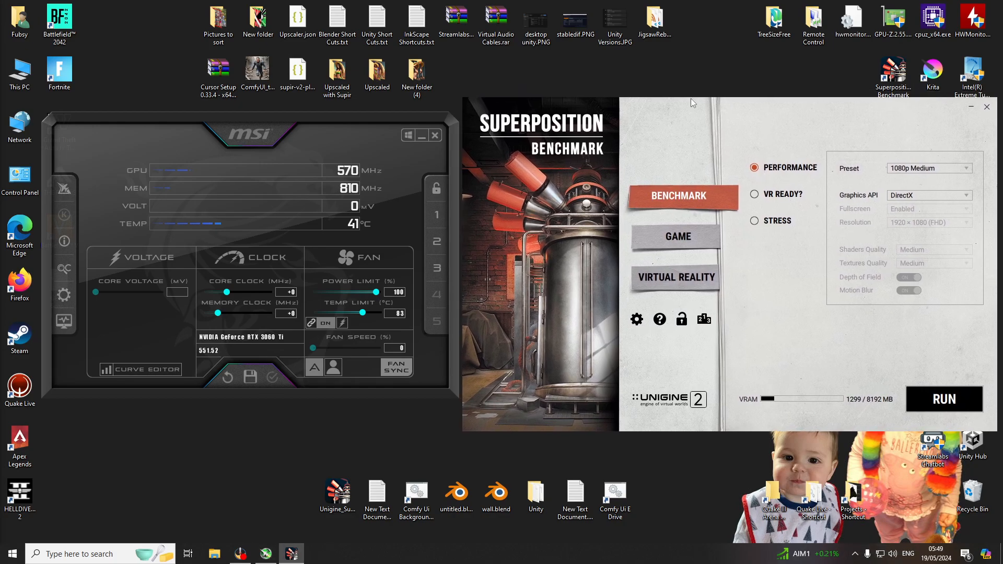
Launch GPU-Z from the desktop and show its live sensor readings.
double_click(894, 17)
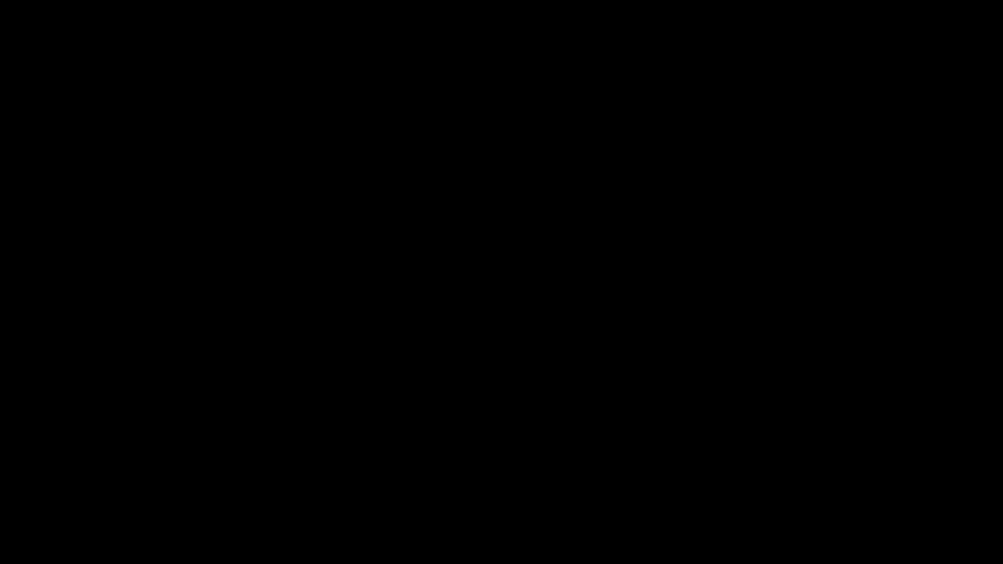
left_click(536, 302)
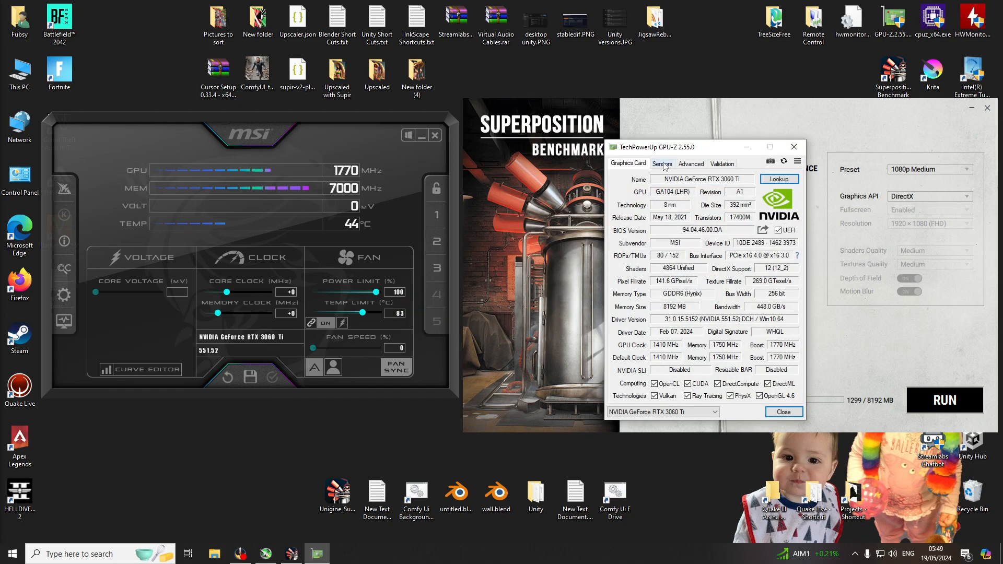
mouse_move(664, 152)
left_mouse_down()
mouse_move(700, 160)
mouse_move(673, 157)
left_mouse_up()
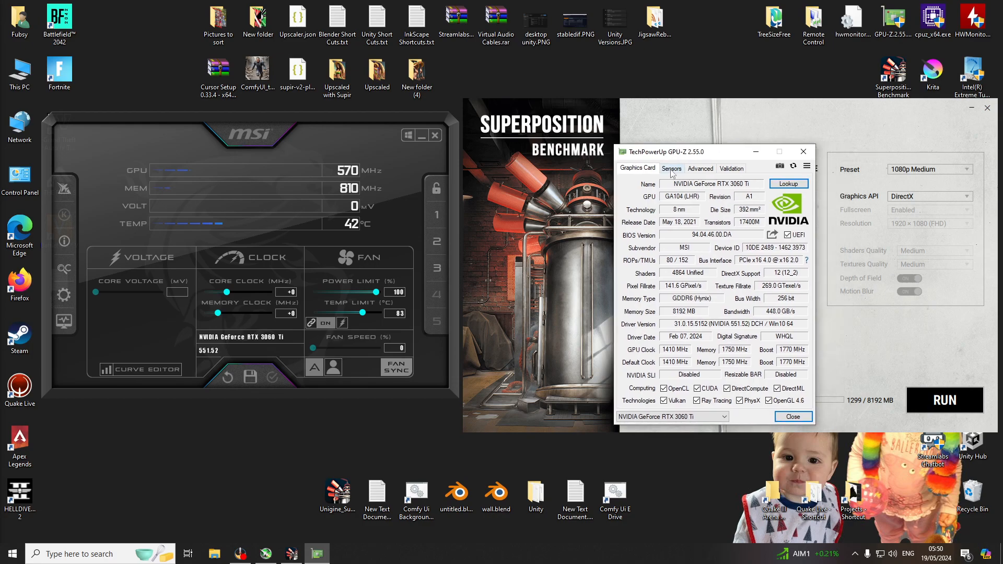
left_click(671, 169)
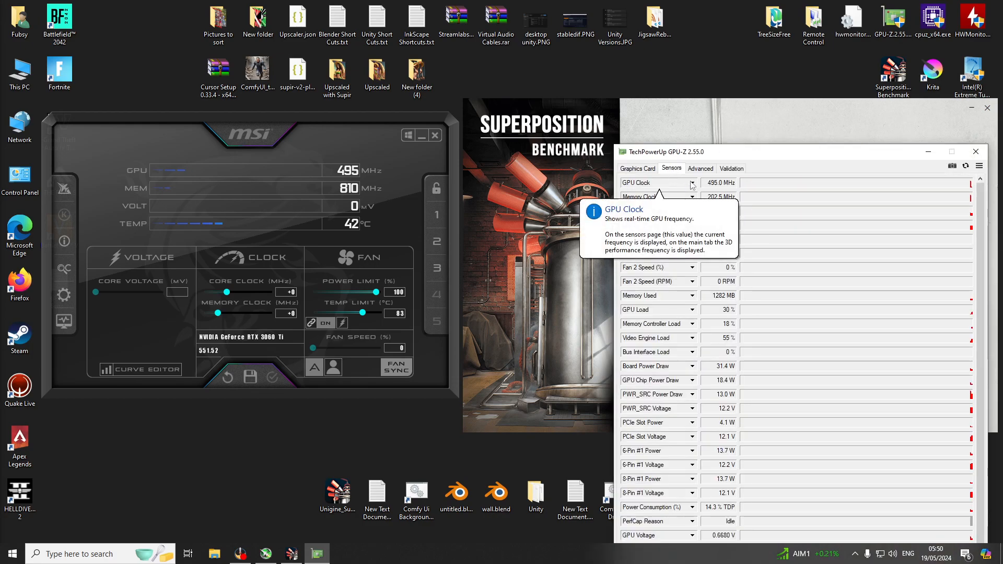
Set the GPU Clock, Memory Clock, GPU Temperature and Hot Spot sensors to show their highest readings.
left_click(693, 182)
left_click(635, 250)
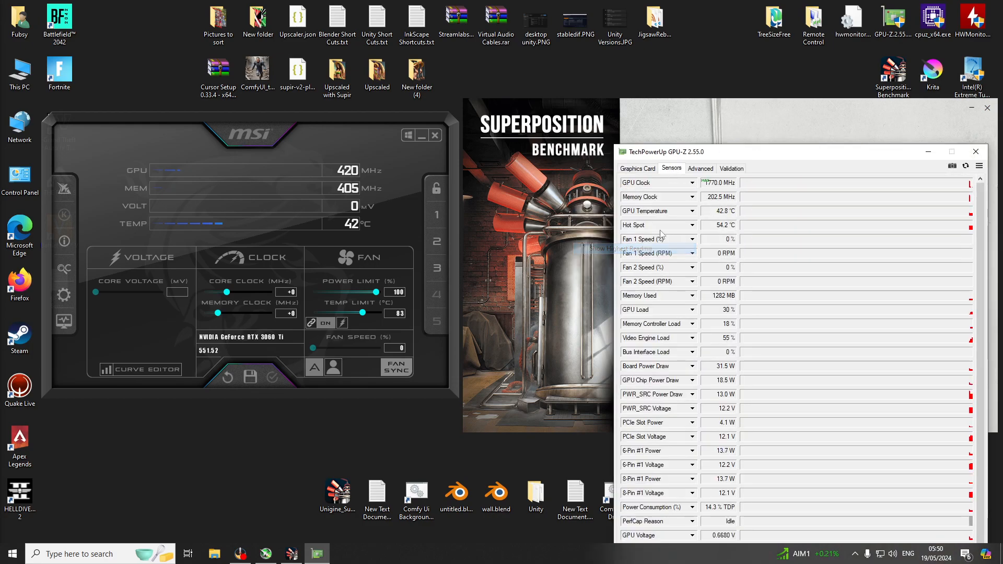
left_click(693, 197)
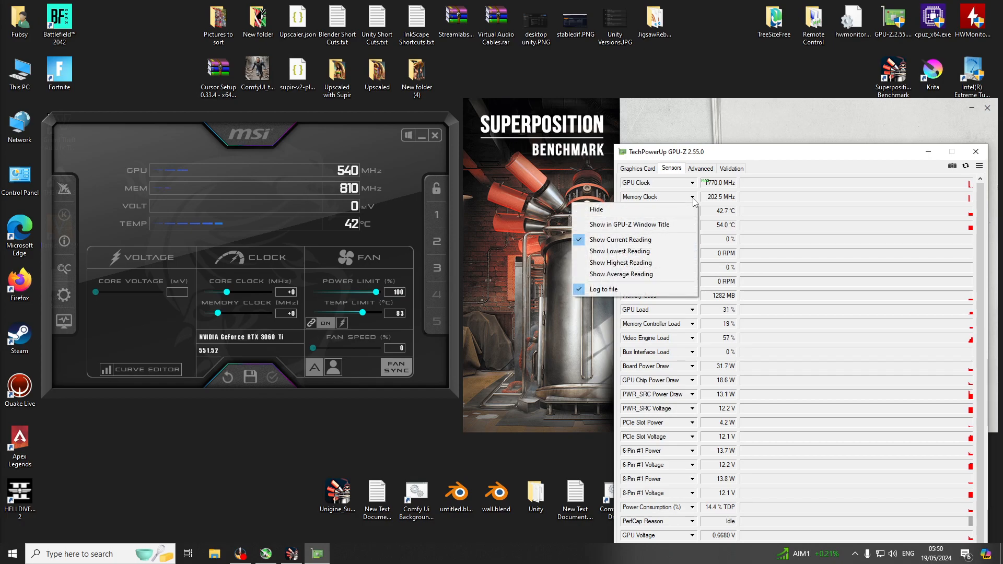
left_click(643, 263)
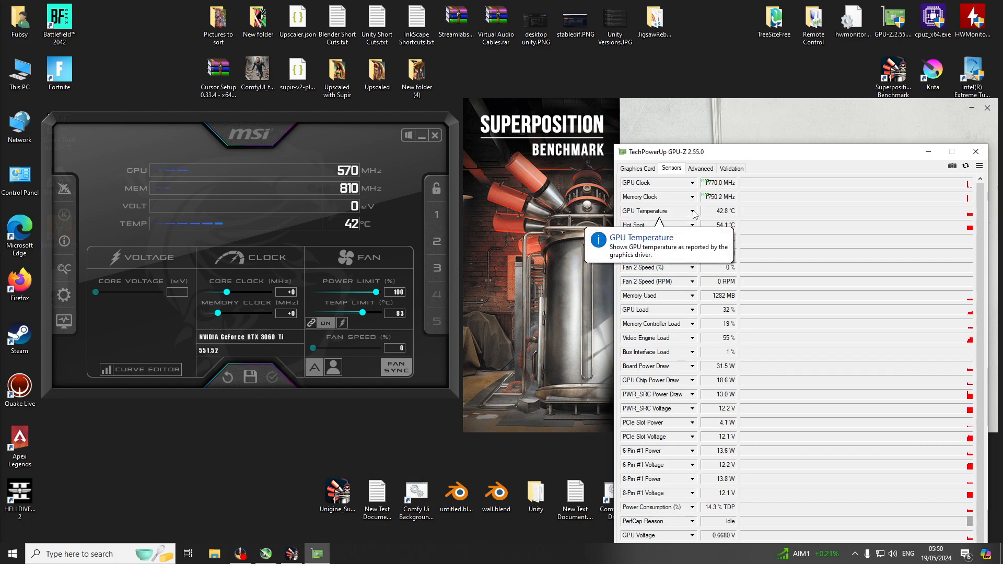
left_click(692, 211)
left_click(630, 276)
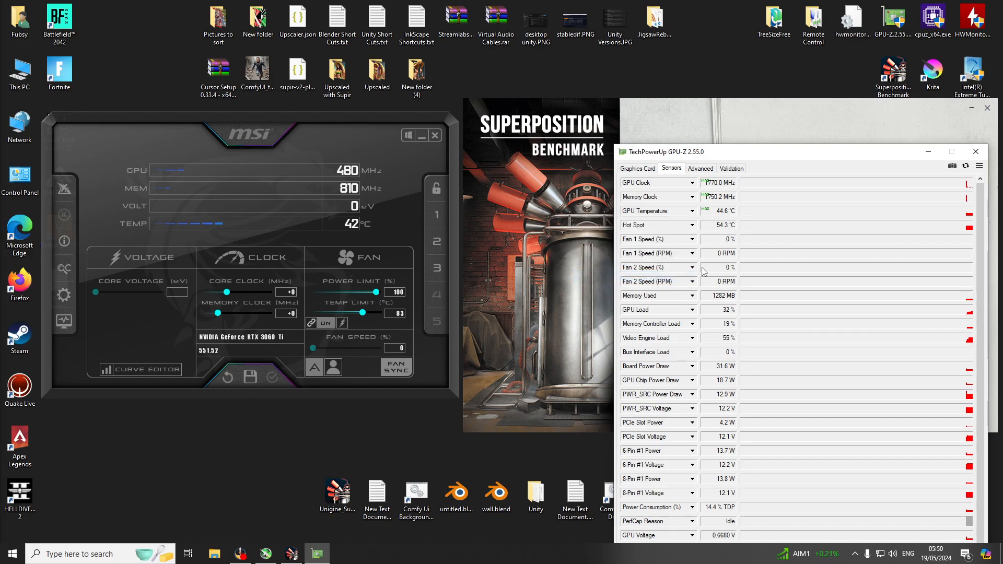
left_click(691, 229)
left_click(629, 291)
Set the PWR_SRC Power Draw, Board Power Draw and GPU Chip Power Draw sensors to show their highest readings.
left_click(692, 395)
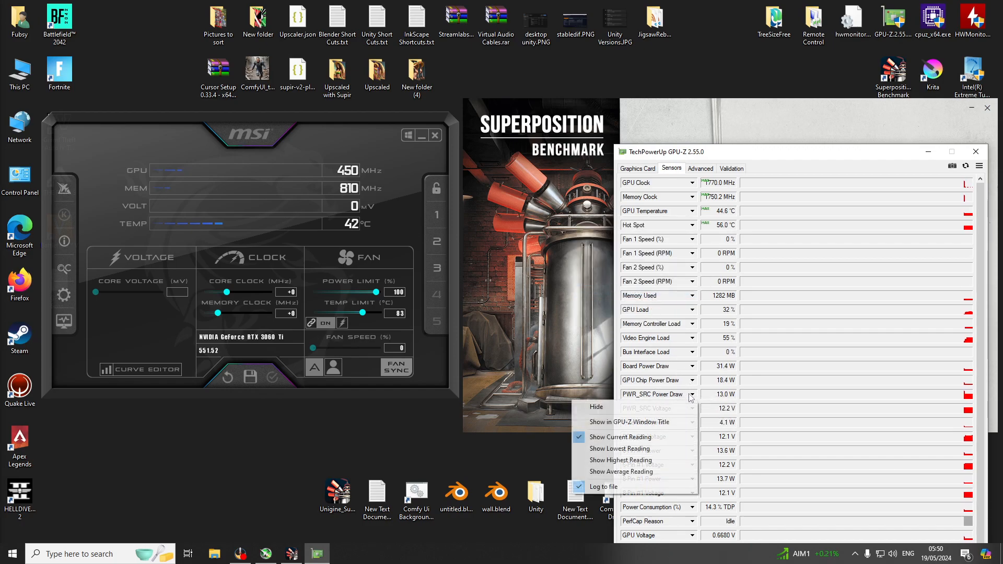
left_click(630, 461)
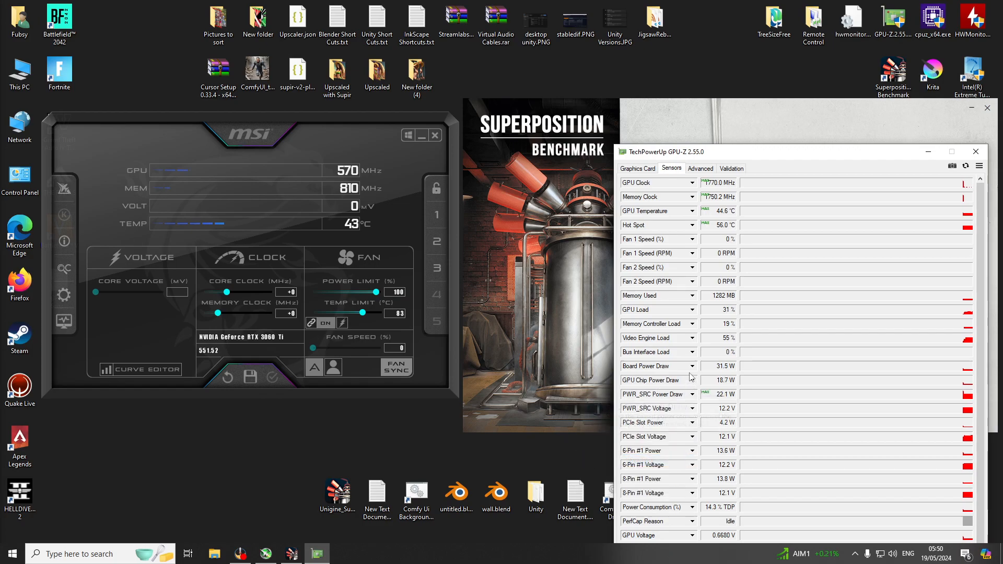
left_click(692, 367)
left_click(630, 432)
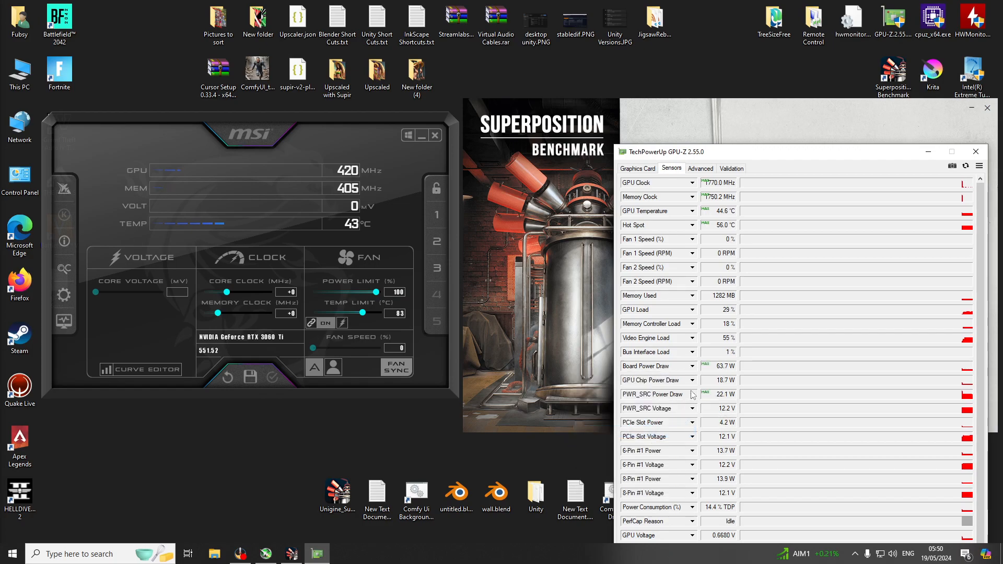
left_click(692, 381)
left_click(629, 446)
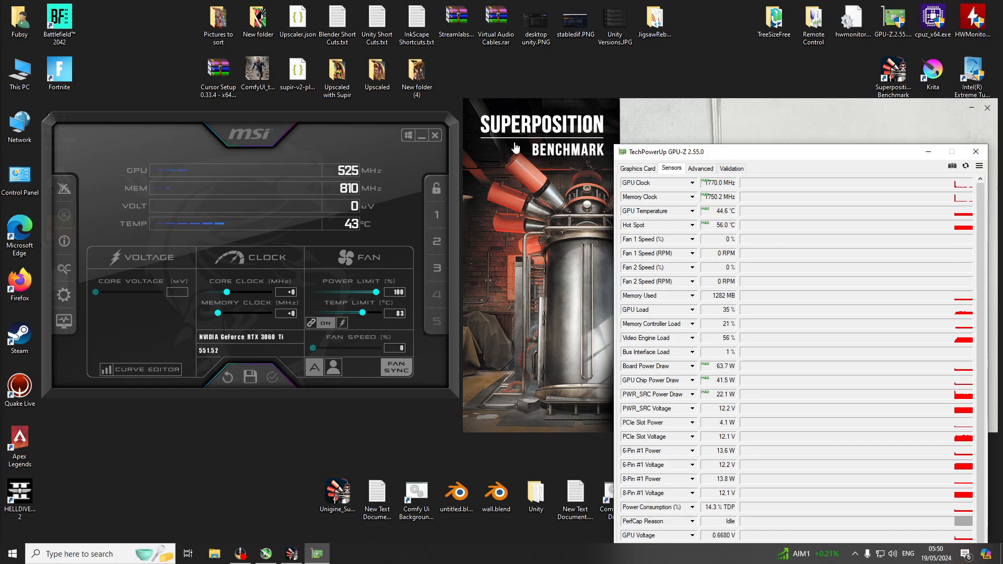
Run the Superposition performance benchmark with the 1080p Medium preset and the DirectX graphics API.
left_click(233, 381)
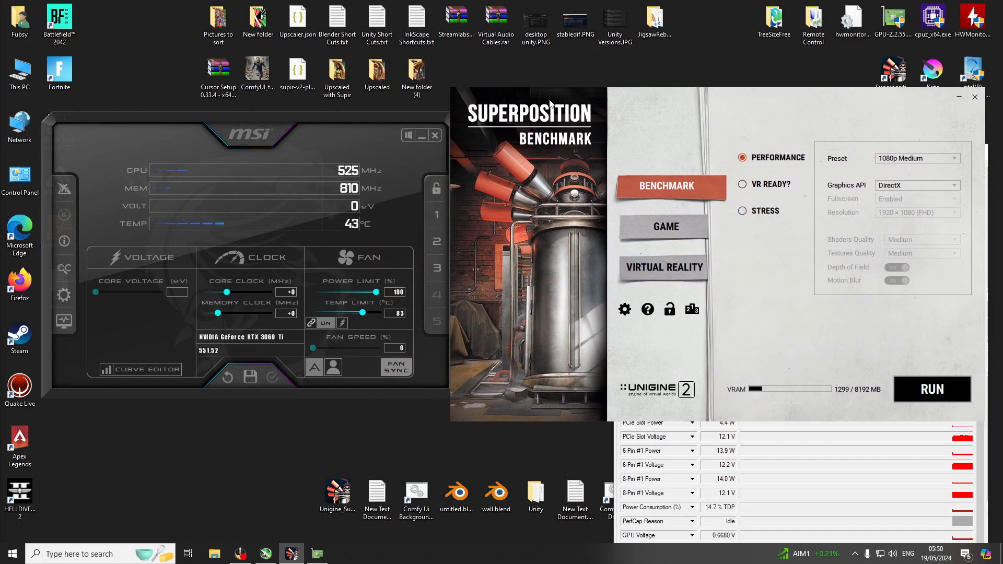
left_click_drag(550, 103, 552, 103)
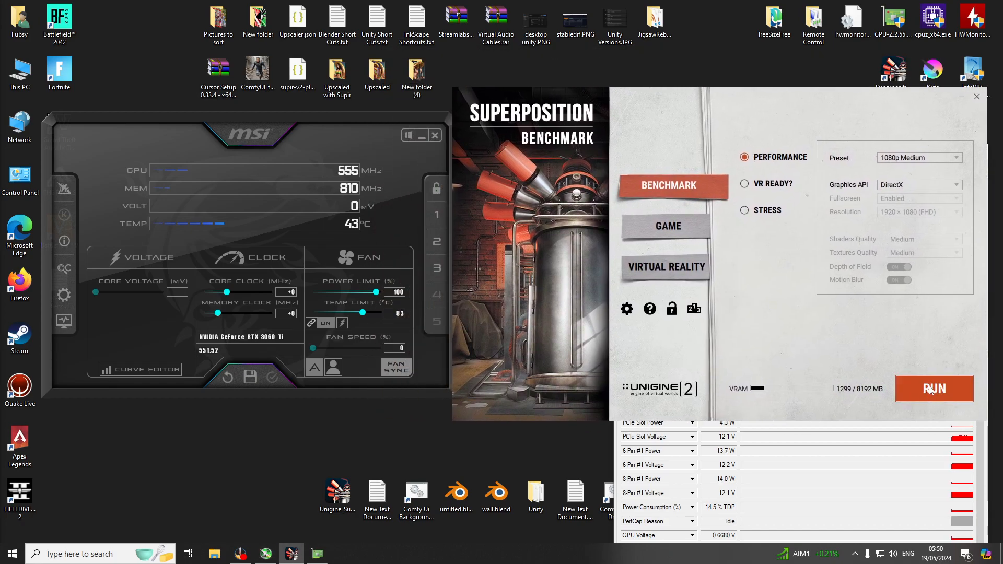
mouse_move(729, 88)
left_mouse_down()
mouse_move(717, 108)
mouse_move(758, 102)
mouse_move(718, 104)
left_mouse_up()
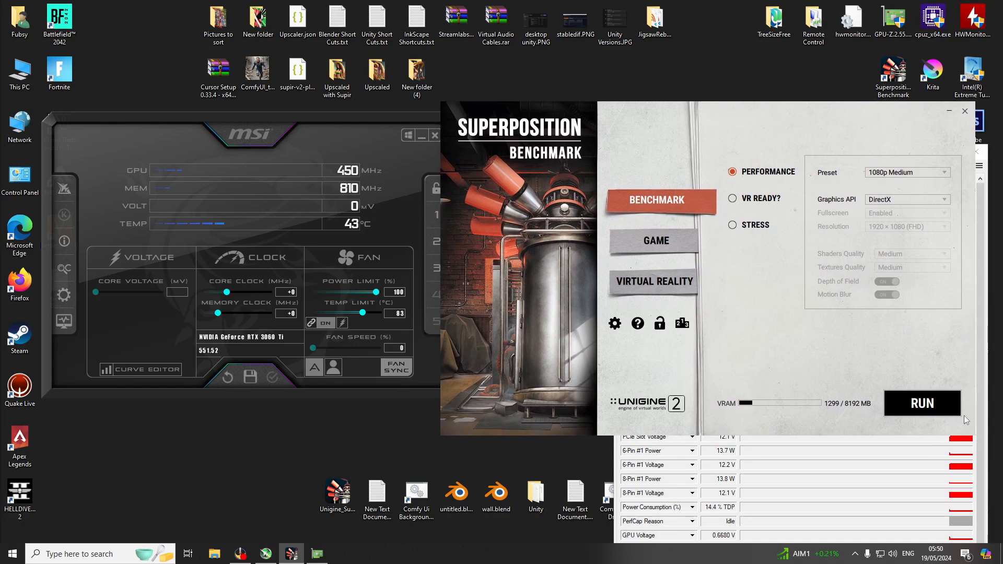
left_click(909, 405)
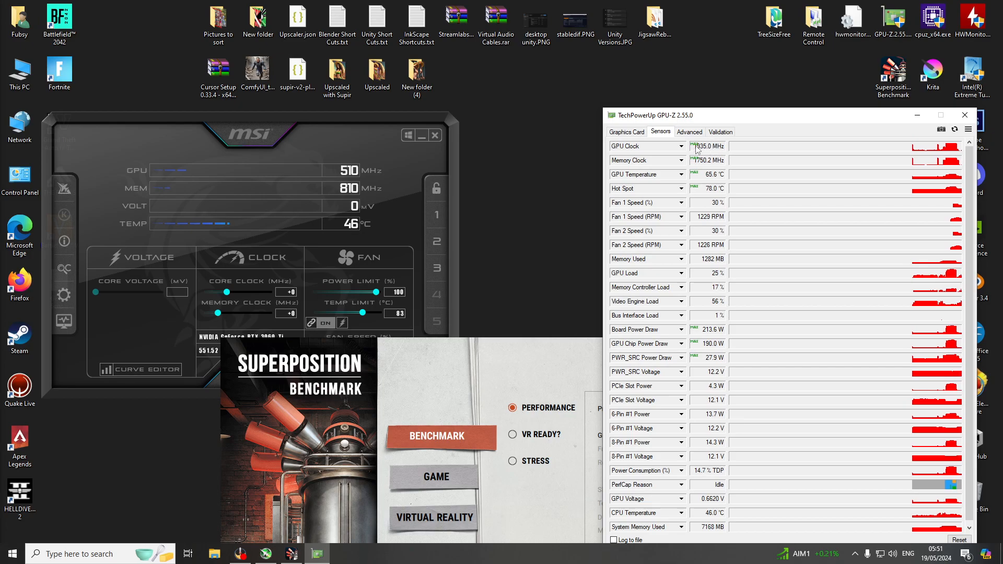
Open Afterburner's voltage/frequency curve editor and rearrange the windows so the whole curve fits on the screen.
left_click_drag(522, 348, 816, 285)
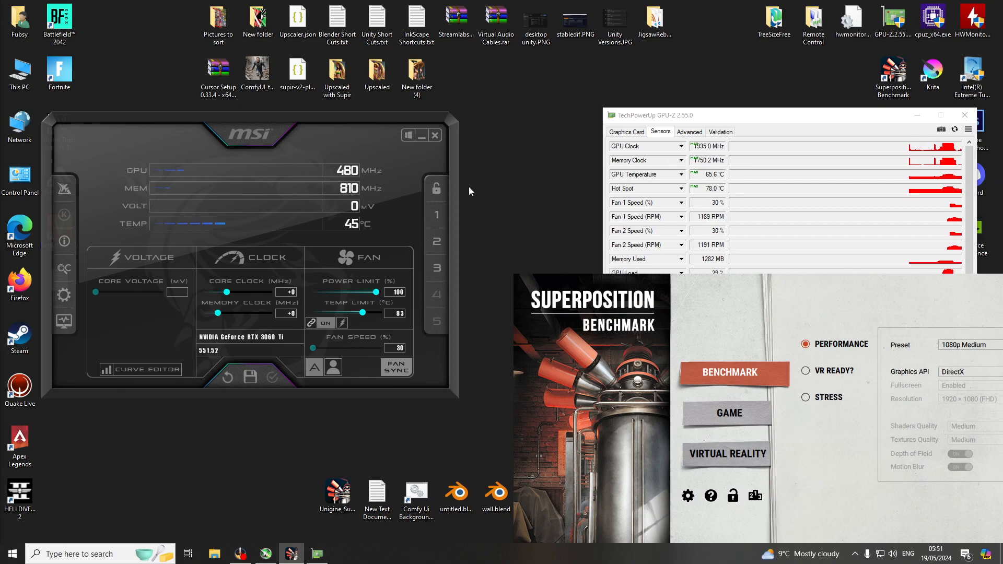
left_click_drag(244, 120, 312, 119)
left_click_drag(707, 287, 713, 223)
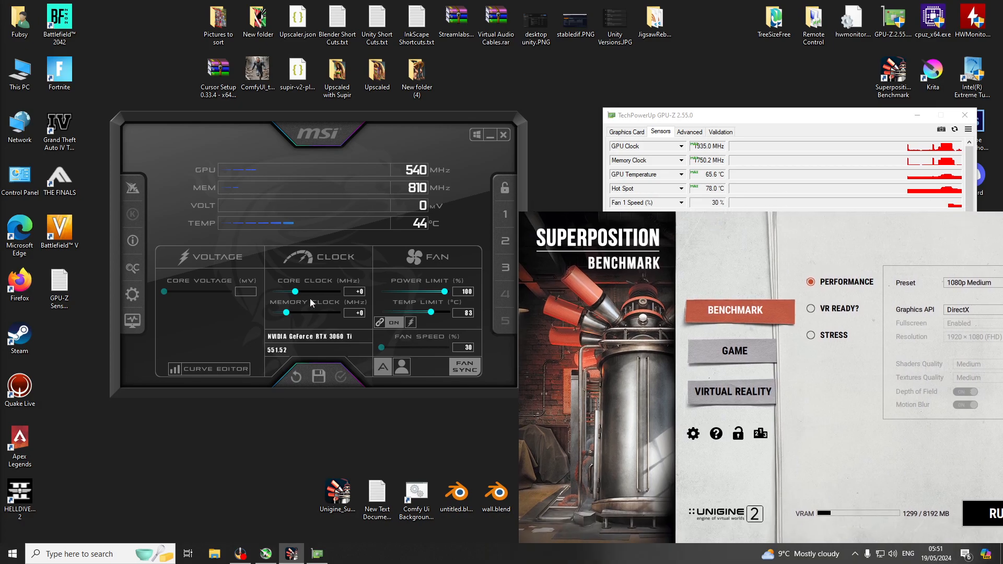
left_click(200, 371)
left_click_drag(575, 106, 739, 186)
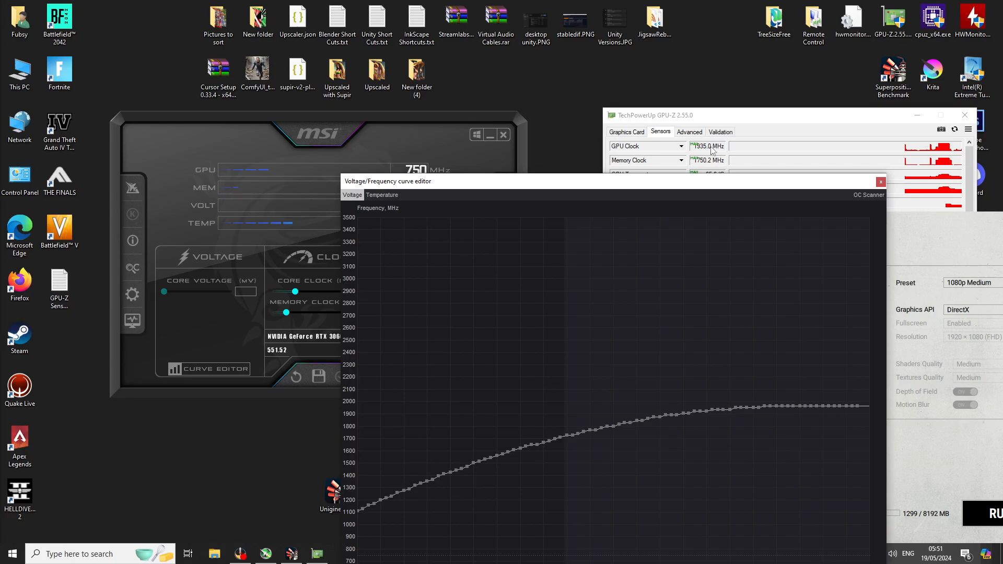
left_click_drag(588, 182, 532, 27)
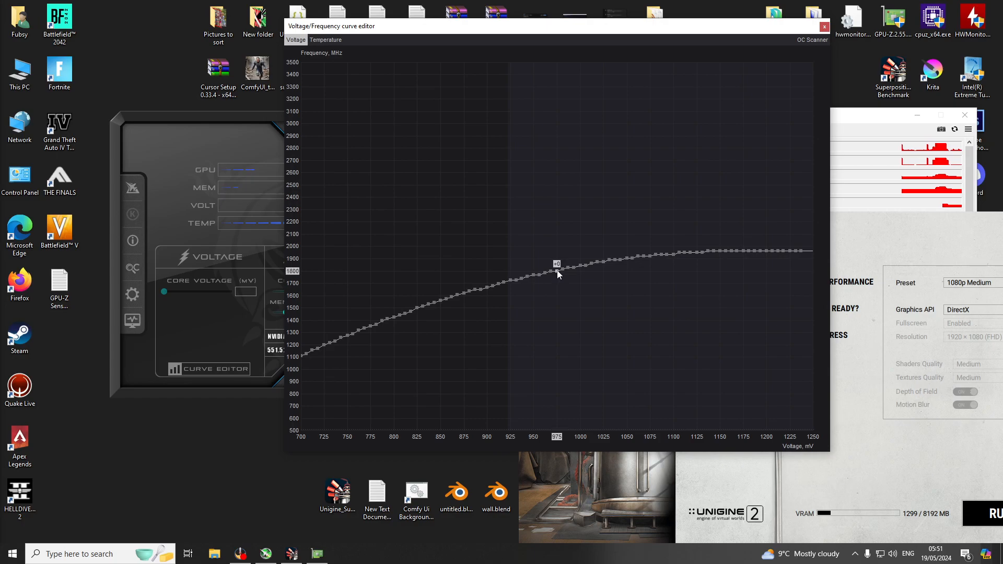
Try raising the curve points from 925 mV upward by 47 MHz and undo the change.
left_click_drag(557, 272, 557, 266)
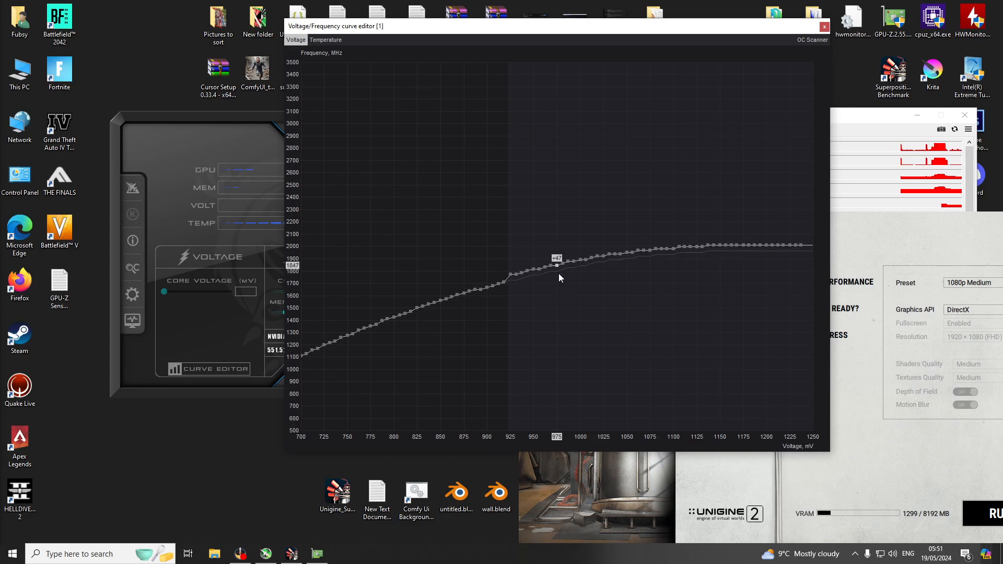
key("ctrl+z")
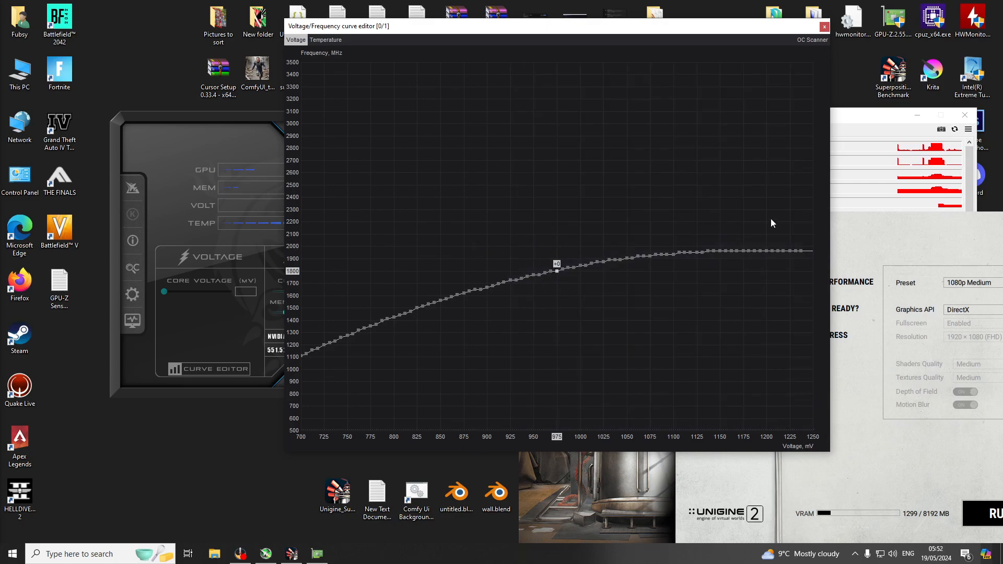
Raise the 975 mV point of the voltage/frequency curve by 120 MHz to 1920 MHz.
left_click_drag(455, 197, 833, 206)
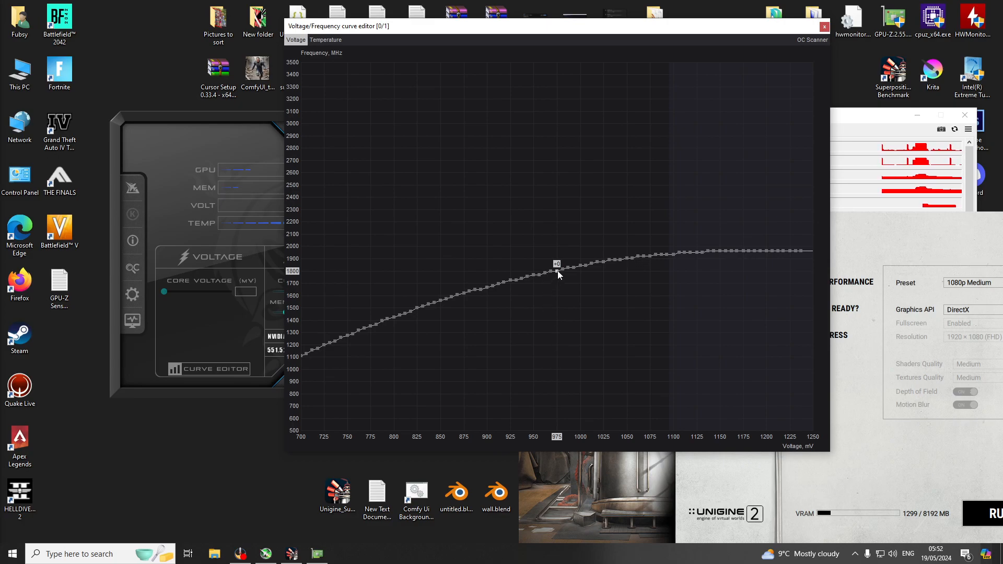
key("Up")
key("Up")
key("Up")
key("Up")
key("Up")
key("Up")
key("Up")
key("Up")
key("Up")
key("Up")
key("Up")
key("Up")
key("Up")
key("Up")
key("Up")
key("Up")
key("Up")
key("Up")
key("Up")
key("Up")
key("Up")
key("Up")
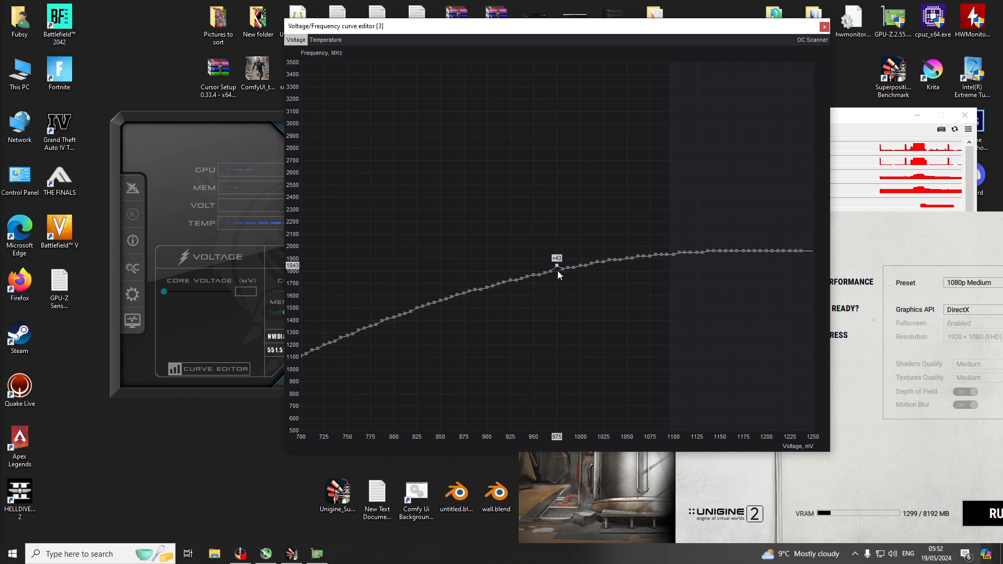
key("Up")
key("Up")
key("Up")
key("Up")
key("Up")
key("Up")
key("Up")
key("Up")
key("Up")
key("Up")
key("Up")
key("Up")
key("Up")
key("Up")
key("Up")
key("Up")
key("Up")
key("Up")
key("Up")
key("Up")
key("Up")
key("Up")
key("Up")
key("Up")
key("Up")
key("Up")
key("Up")
key("Up")
key("Up")
key("Up")
key("Up")
key("Up")
key("Up")
key("Up")
key("Up")
key("Up")
key("Up")
key("Up")
key("Up")
key("Up")
key("Up")
key("Up")
key("Up")
key("Up")
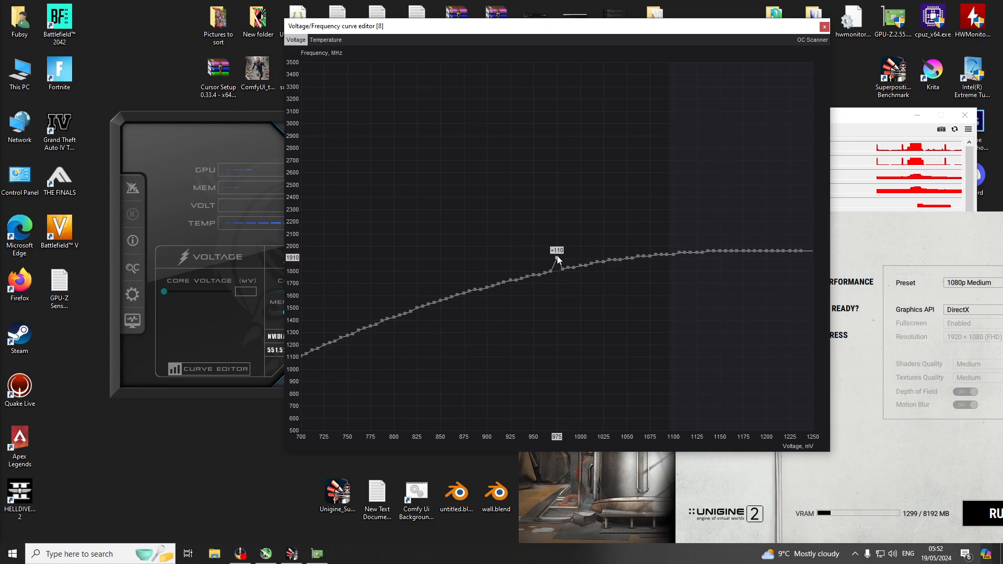
left_click_drag(557, 257, 558, 252)
left_click_drag(557, 254, 560, 256)
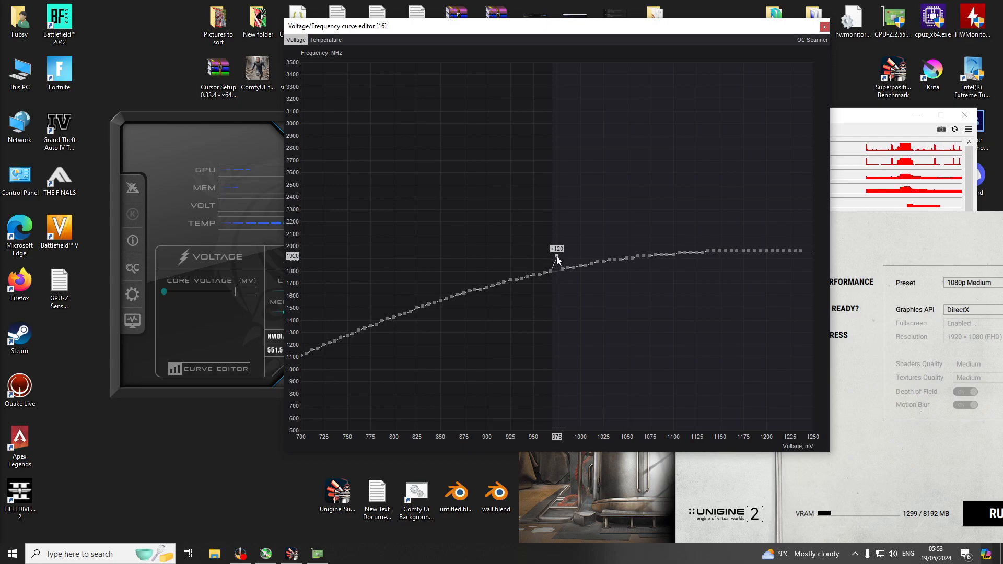
Flatten the curve at 1920 MHz for all voltages above 975 mV and apply it to the graphics card.
key("Return")
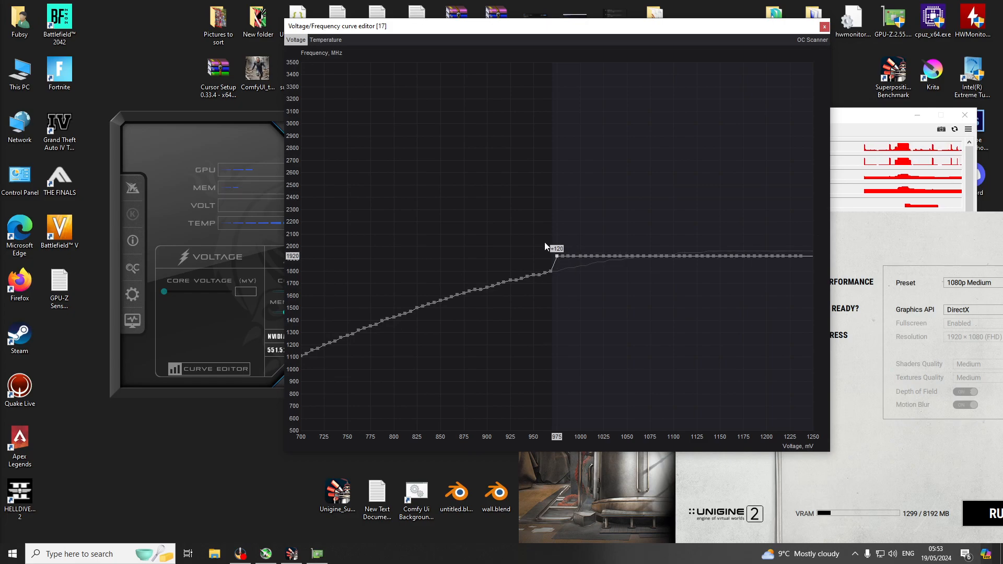
left_click_drag(493, 32, 659, 56)
left_click(341, 376)
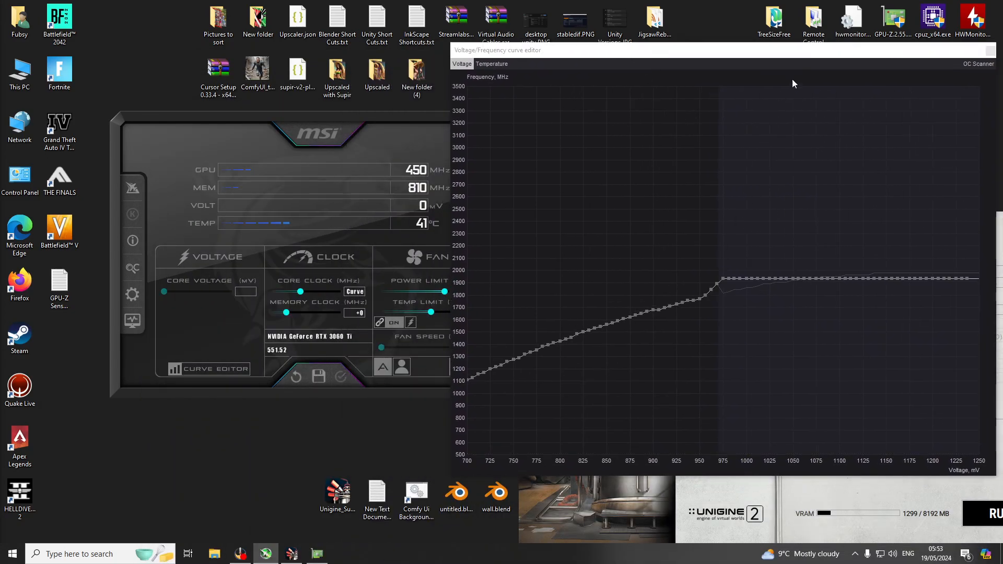
Save a screenshot of the GPU-Z sensor readings to the Desktop as the GIF file "default clocks".
left_click_drag(789, 54, 314, 135)
left_click_drag(776, 127, 797, 66)
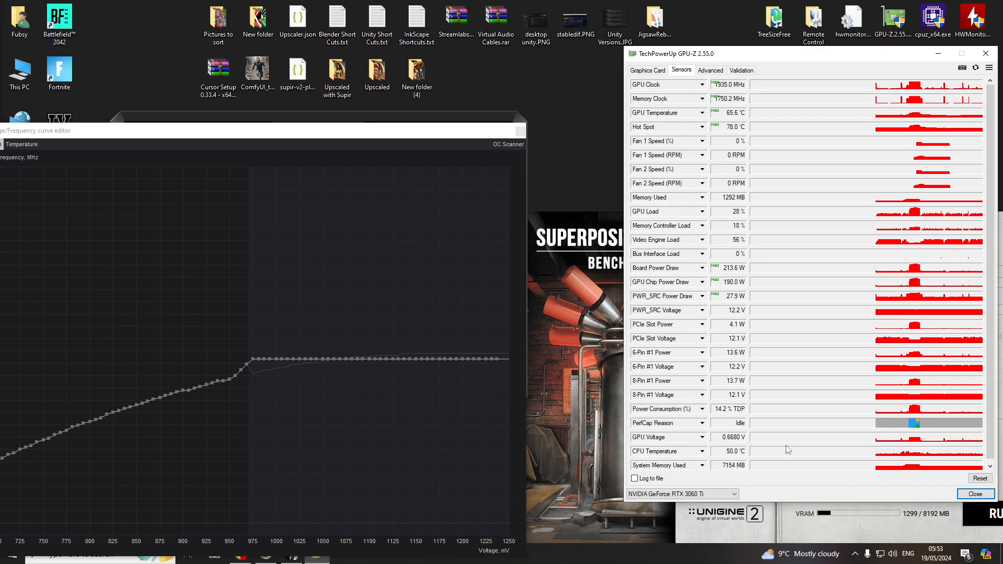
left_click(962, 67)
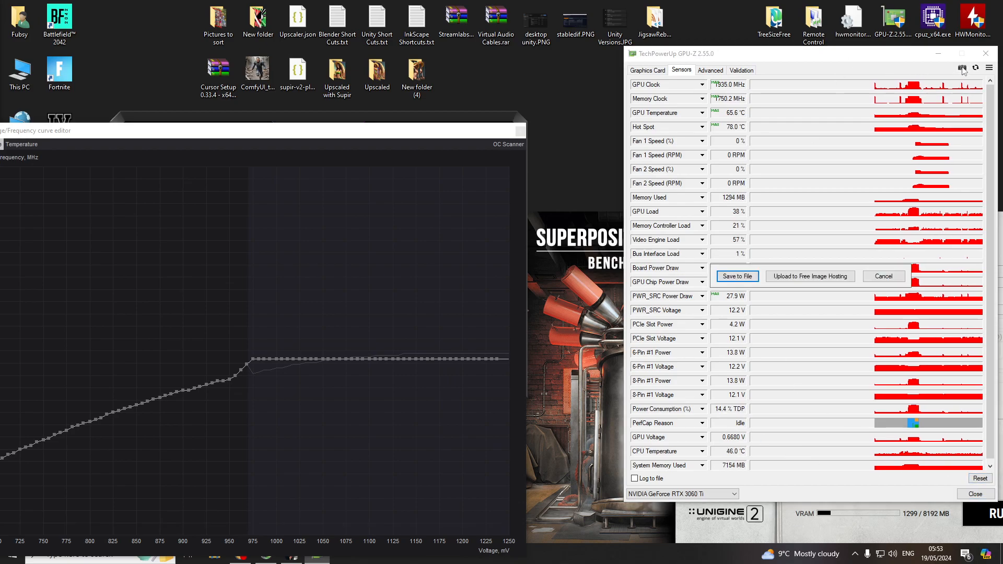
left_click(739, 280)
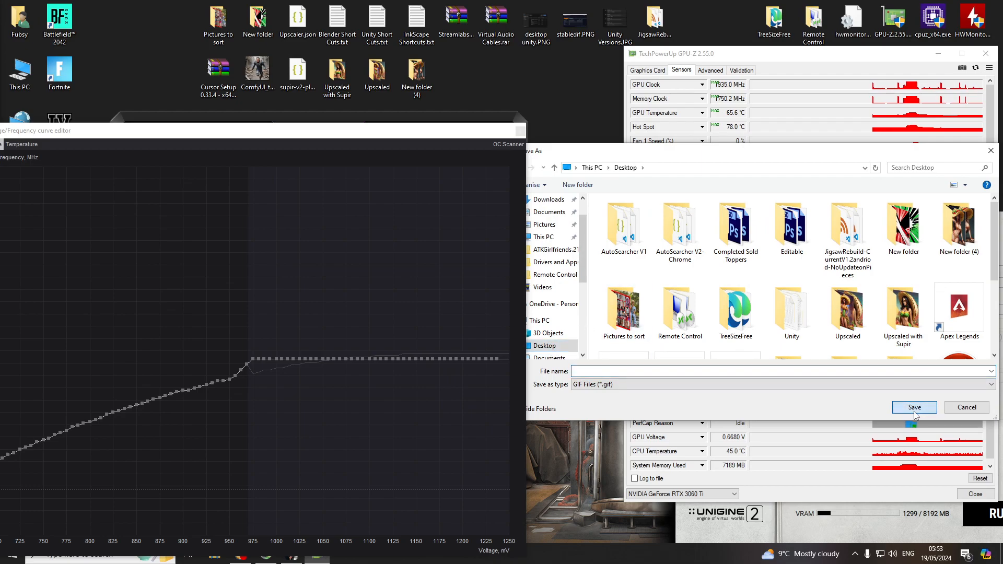
left_click(913, 409)
left_click(640, 370)
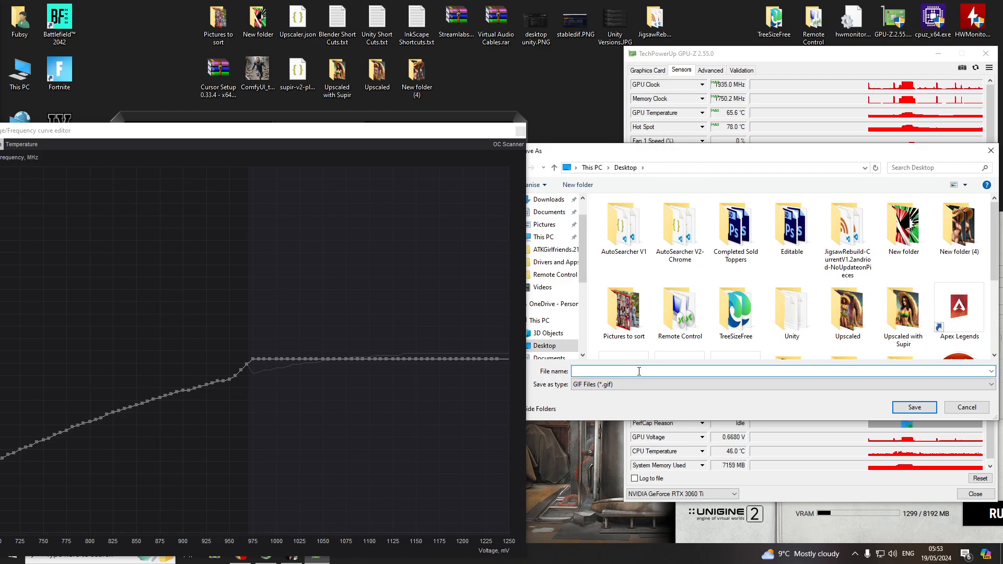
type("default")
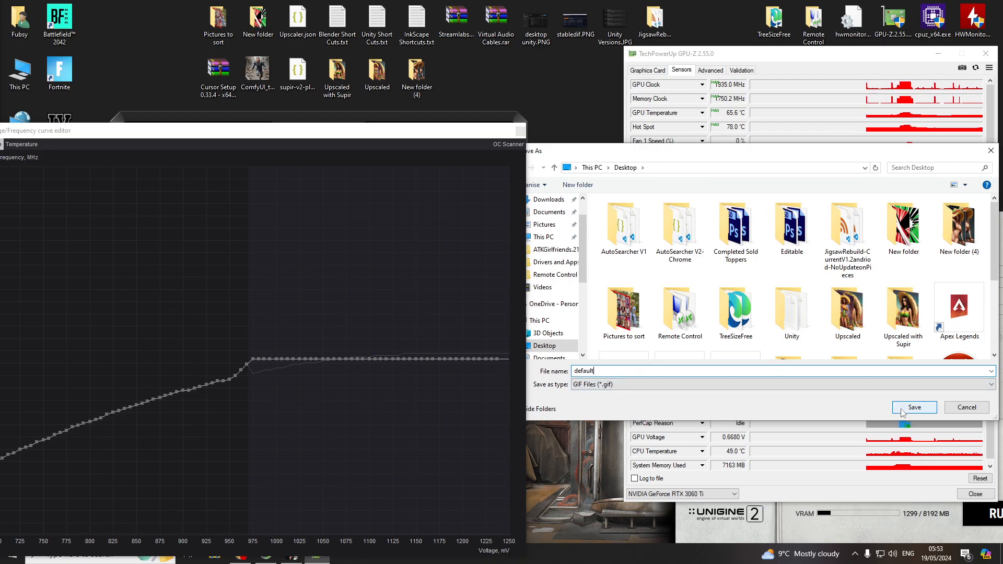
type(" clocks")
key("Return")
Move default clocks.gif to a free spot among the upper desktop icons and reset the GPU-Z sensor readings.
left_click_drag(272, 133, 465, 215)
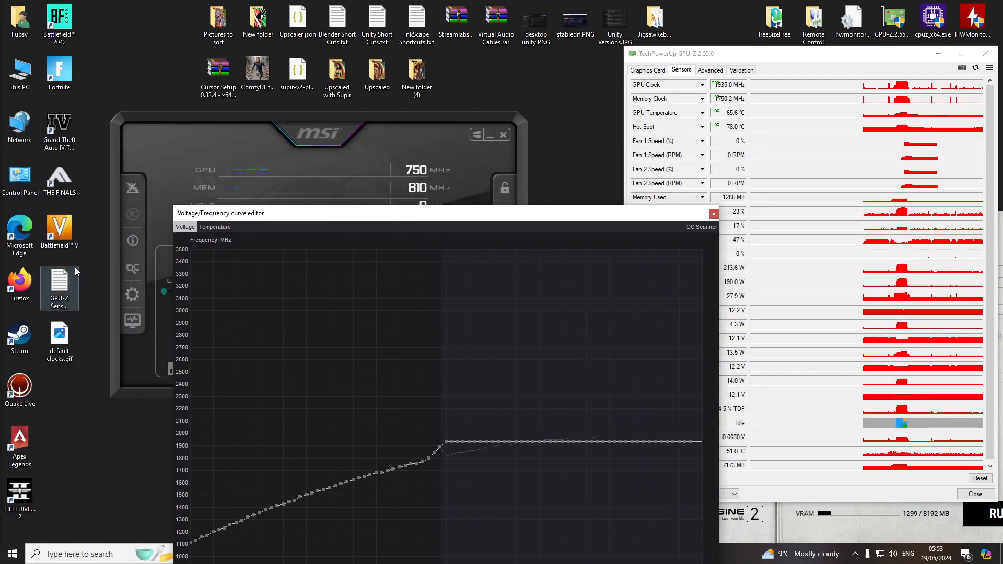
left_click_drag(59, 334, 575, 125)
left_click_drag(586, 216, 446, 171)
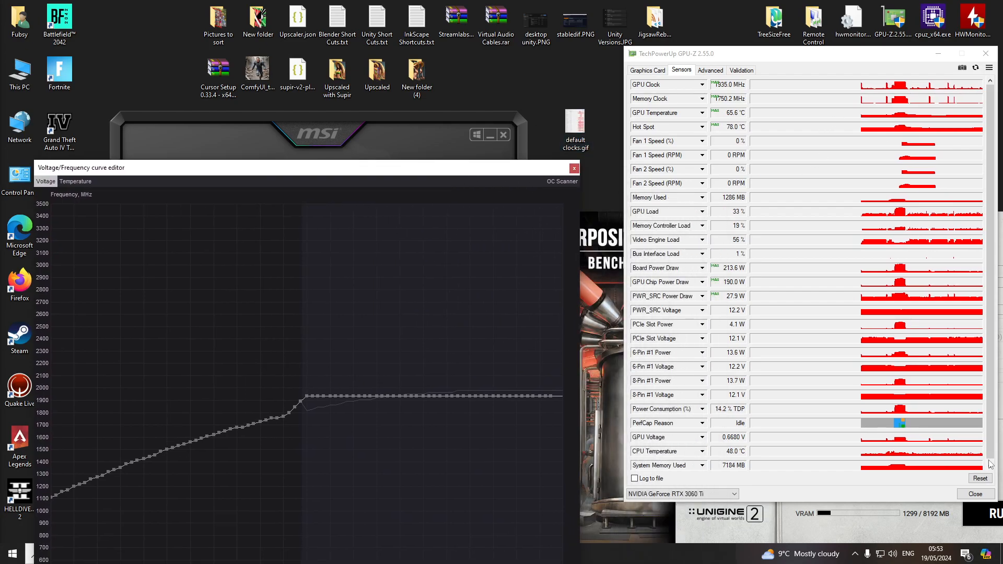
left_click(980, 479)
left_click_drag(575, 125, 574, 73)
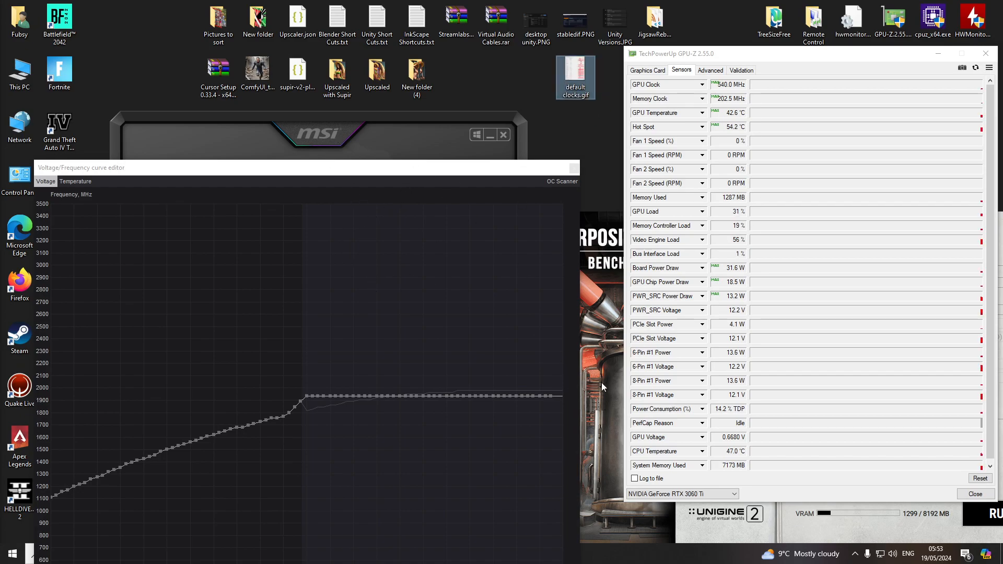
Run the Superposition performance benchmark with the 1080p Medium preset and the undervolted curve applied.
left_click(608, 237)
left_click_drag(799, 223, 700, 116)
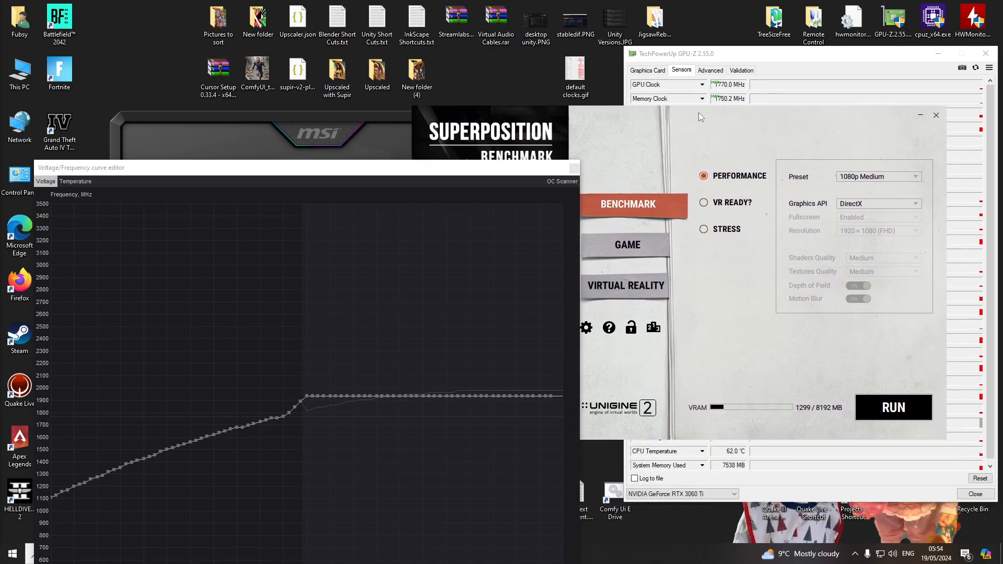
left_click(894, 407)
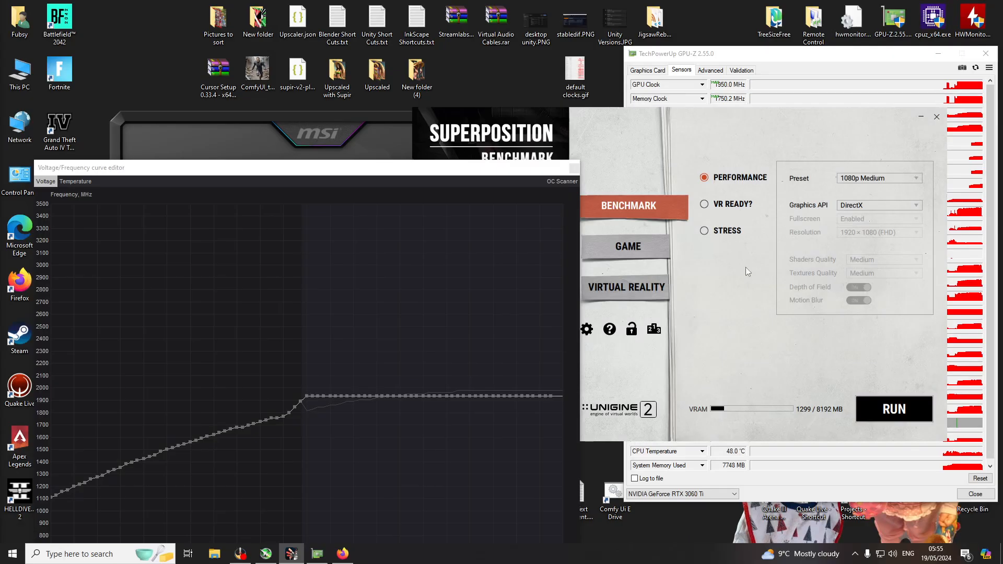
Check the 975 mV point of the voltage/frequency curve and reset the curve to default.
left_click_drag(512, 163, 692, 53)
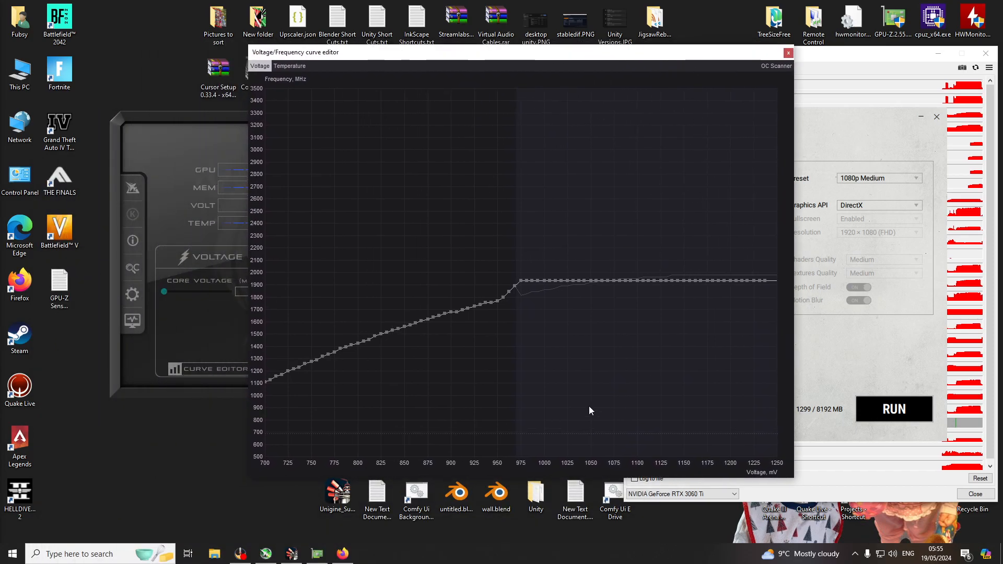
mouse_move(521, 283)
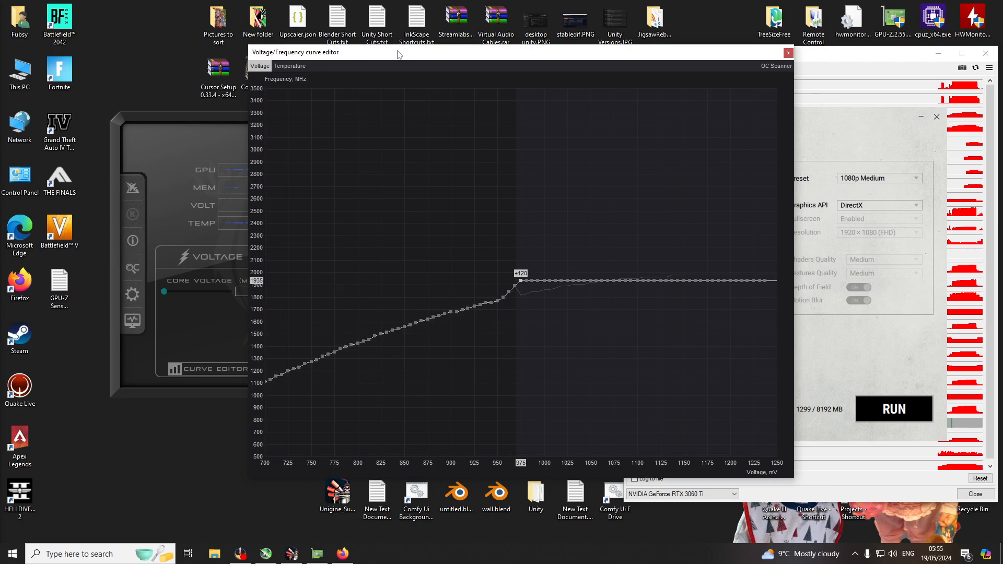
left_click_drag(397, 54, 624, 56)
left_click(297, 377)
left_click_drag(717, 54, 554, 40)
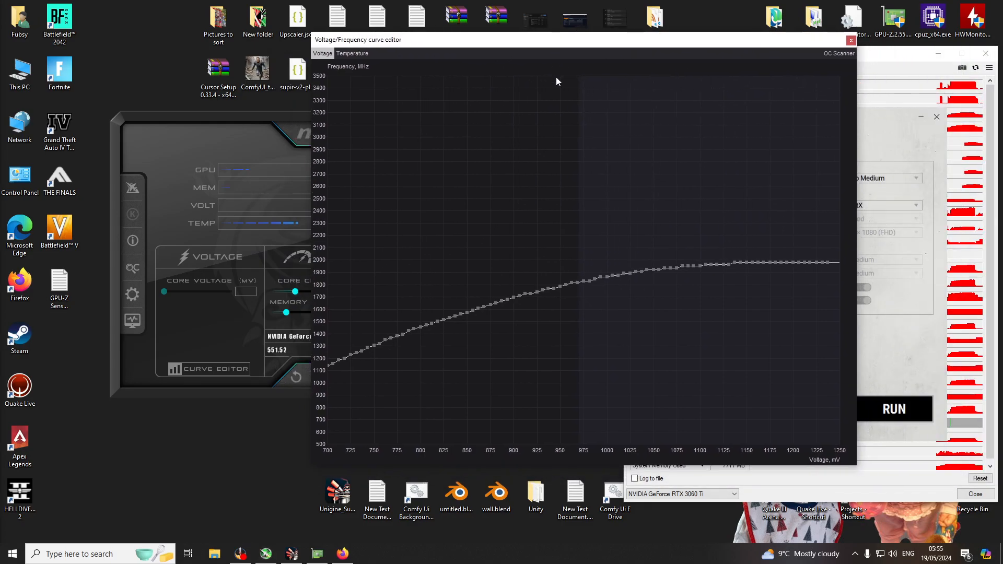
Raise the 950 mV point of the voltage/frequency curve by 135 MHz to 1920 MHz.
left_click(553, 289)
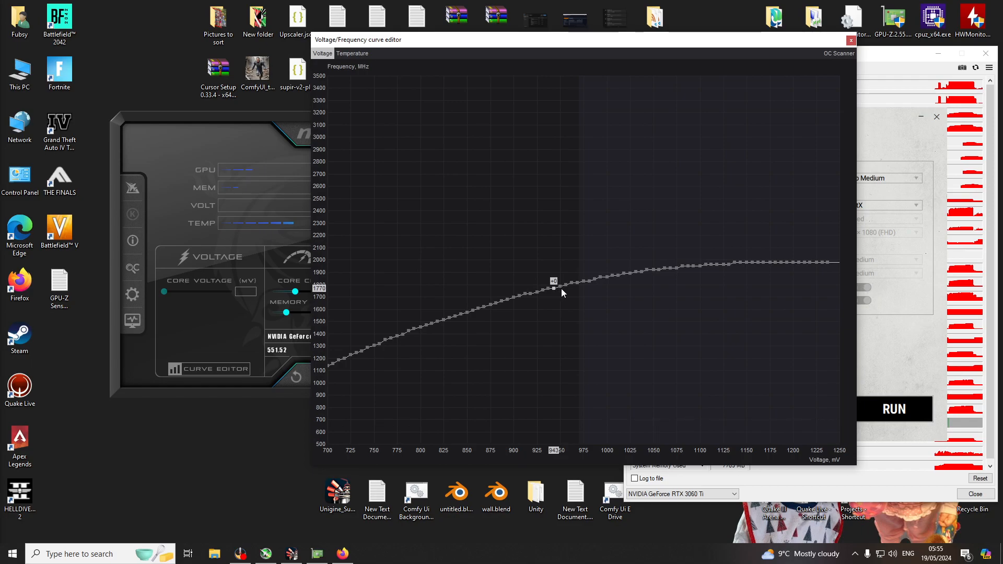
left_click(561, 287)
left_click_drag(560, 287, 560, 272)
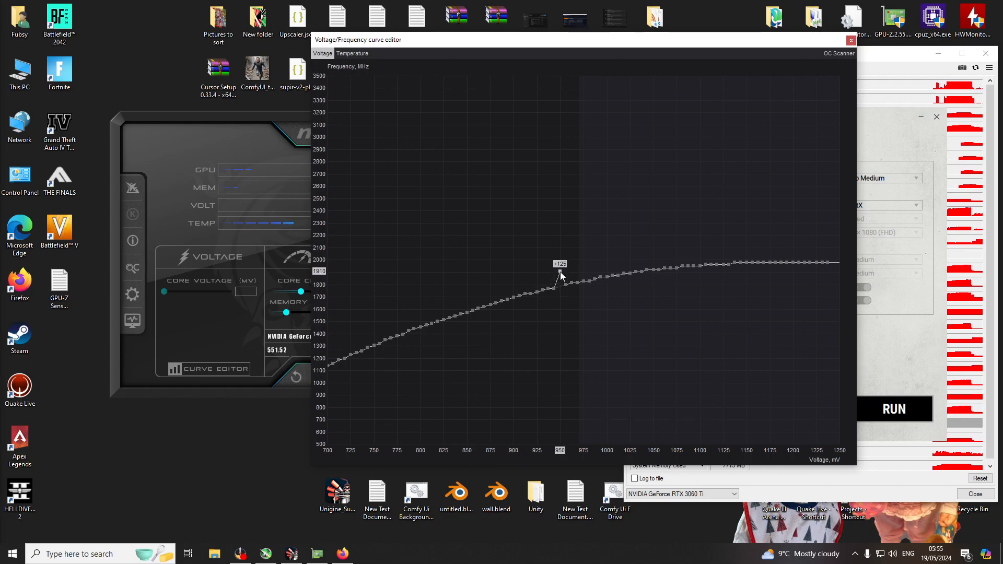
key("Up")
key("Up")
key("Up")
key("Up")
key("Up")
key("Up")
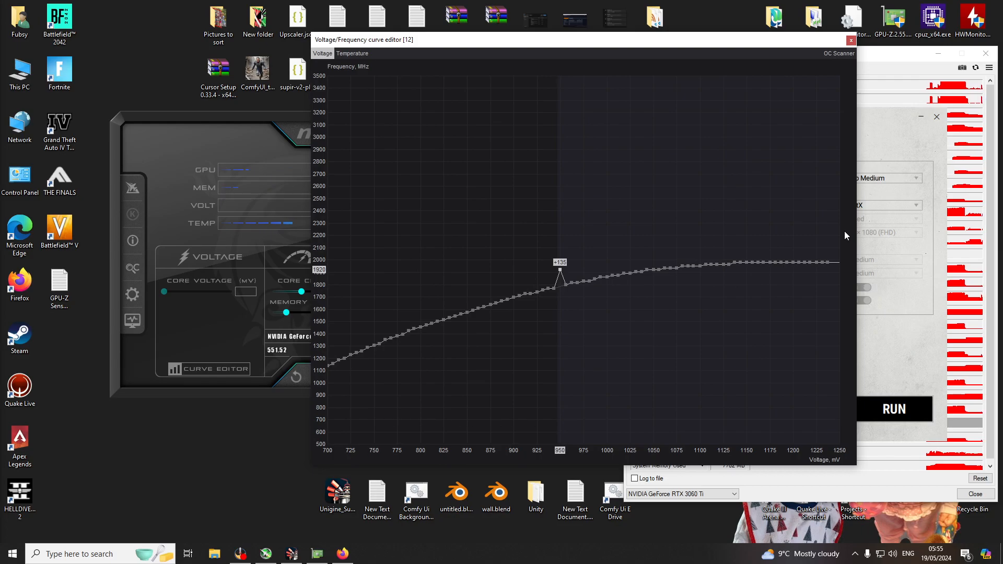
Flatten the curve at 1920 MHz above 950 mV, apply it to the graphics card and start the Superposition benchmark.
key("Return")
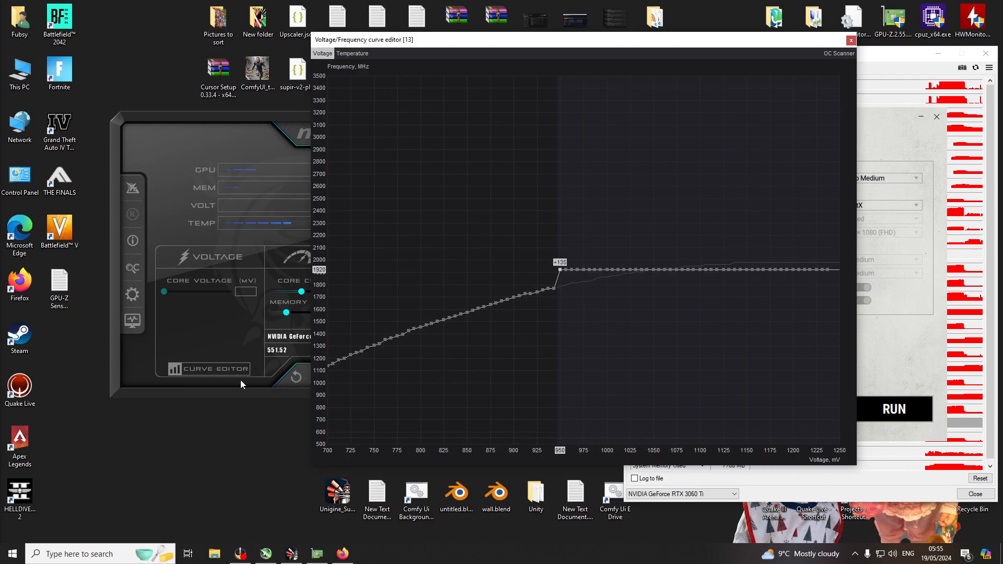
left_click_drag(563, 41, 673, 47)
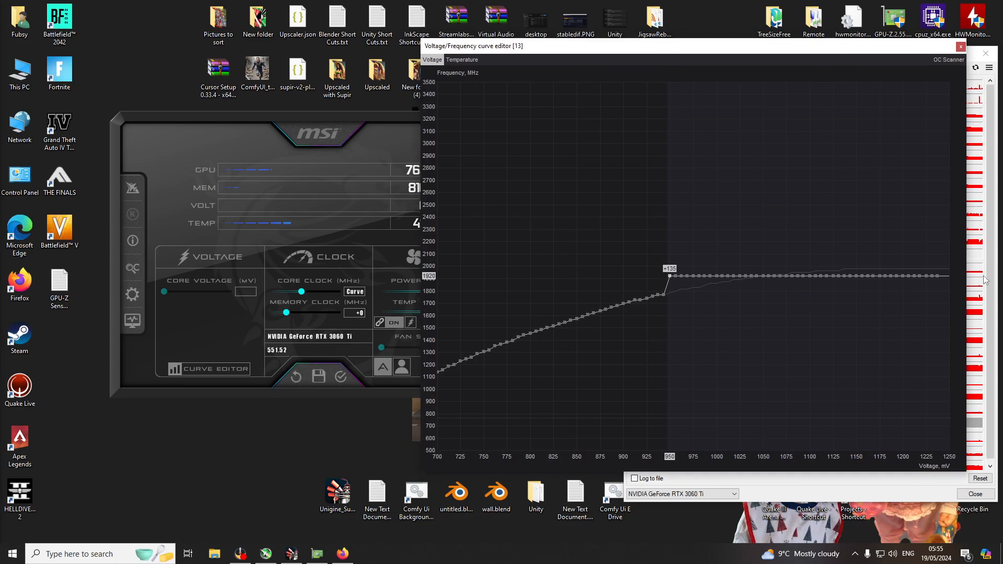
left_click(340, 382)
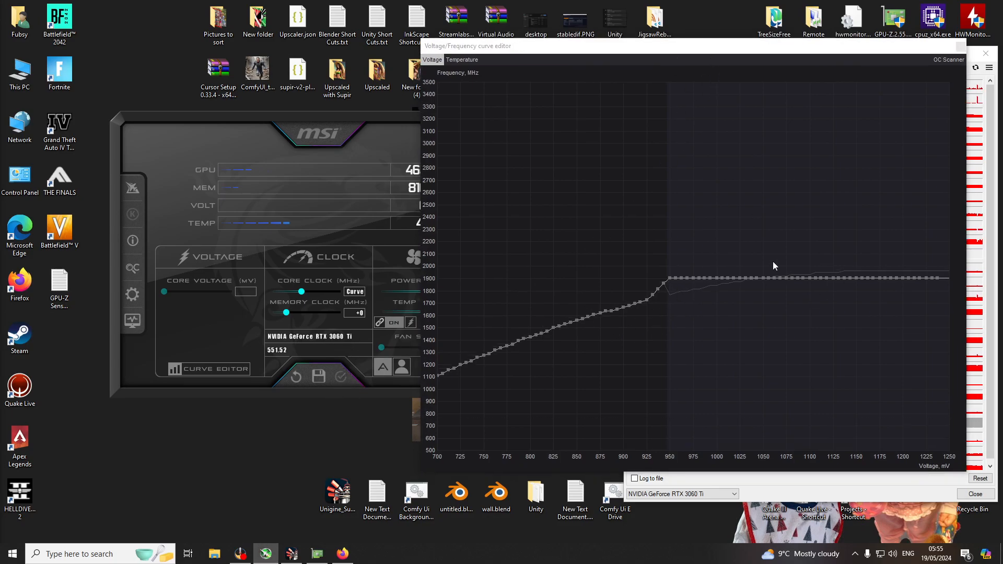
left_click_drag(699, 49, 278, 86)
left_click(894, 409)
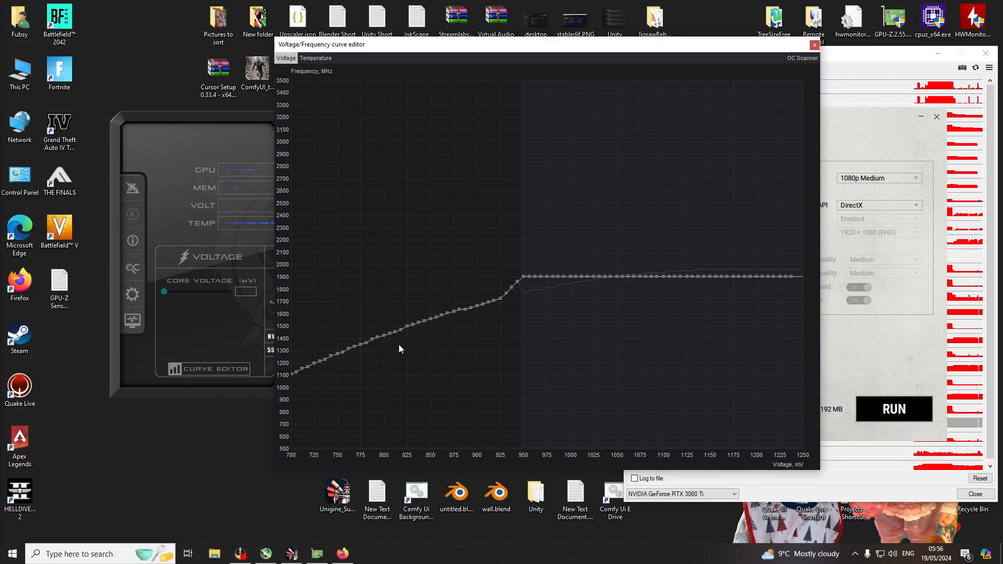
Examine the frequencies and clock offsets of the curve points between 925 and 975 mV.
left_click(535, 276)
left_click(547, 277)
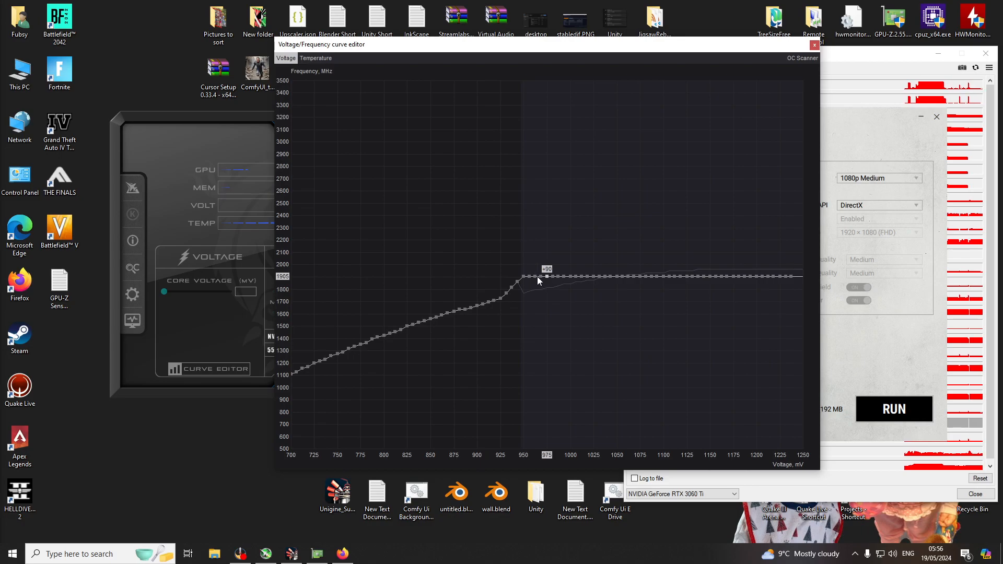
left_click(534, 276)
left_click(546, 276)
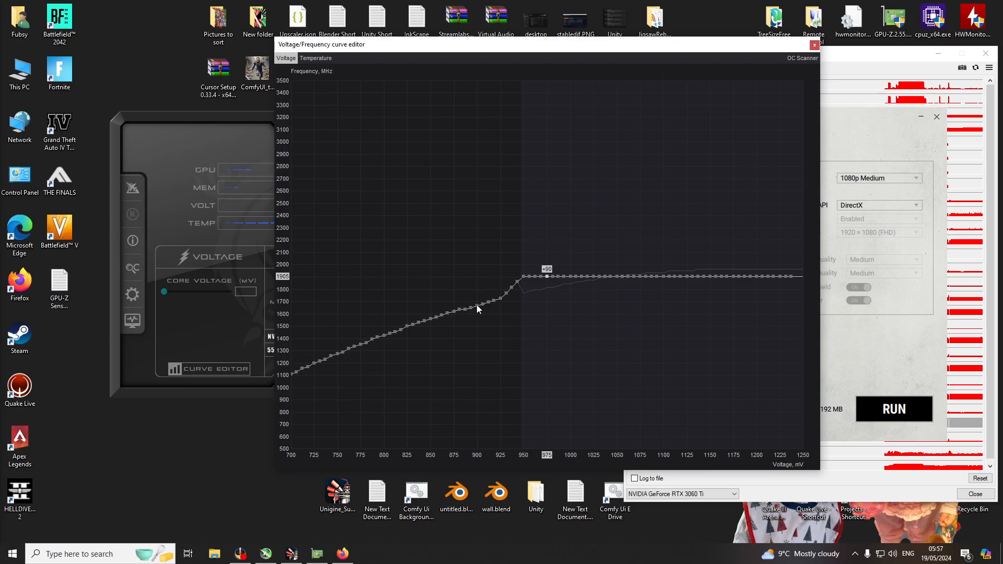
mouse_move(477, 307)
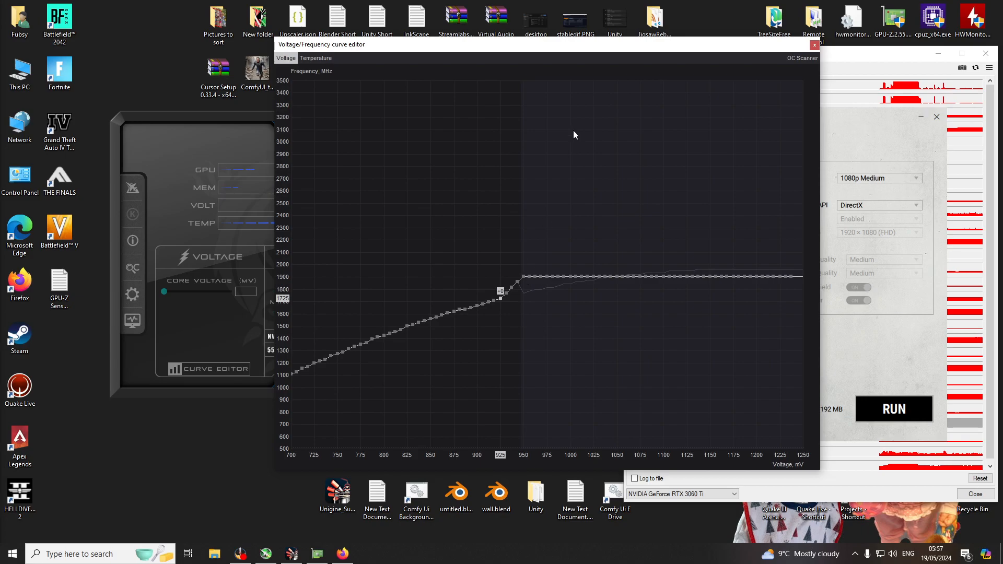
Arrange the Afterburner and curve editor windows side by side and reset the clock curve to default.
left_click_drag(572, 50, 807, 82)
left_click_drag(369, 128, 347, 112)
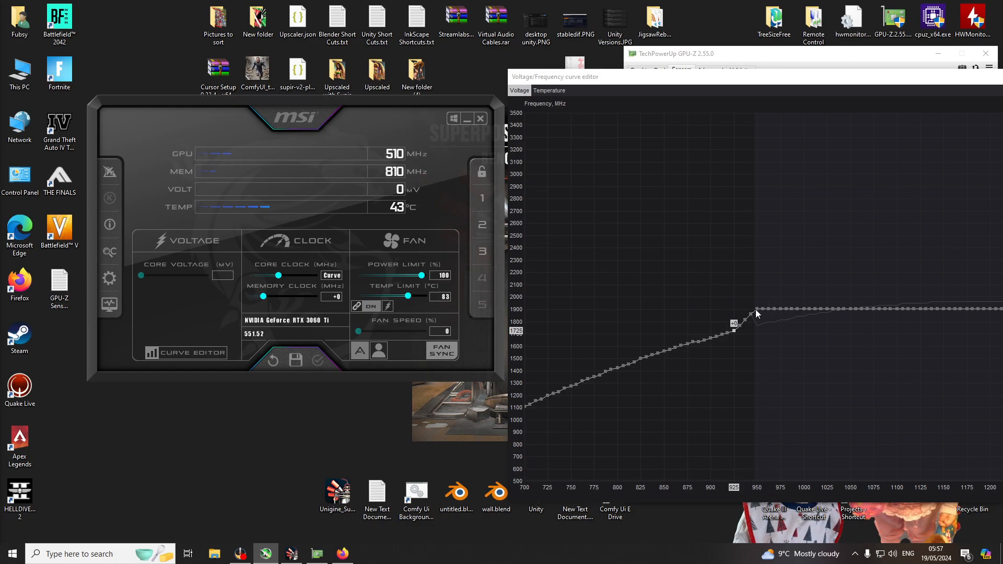
left_click_drag(746, 78, 683, 58)
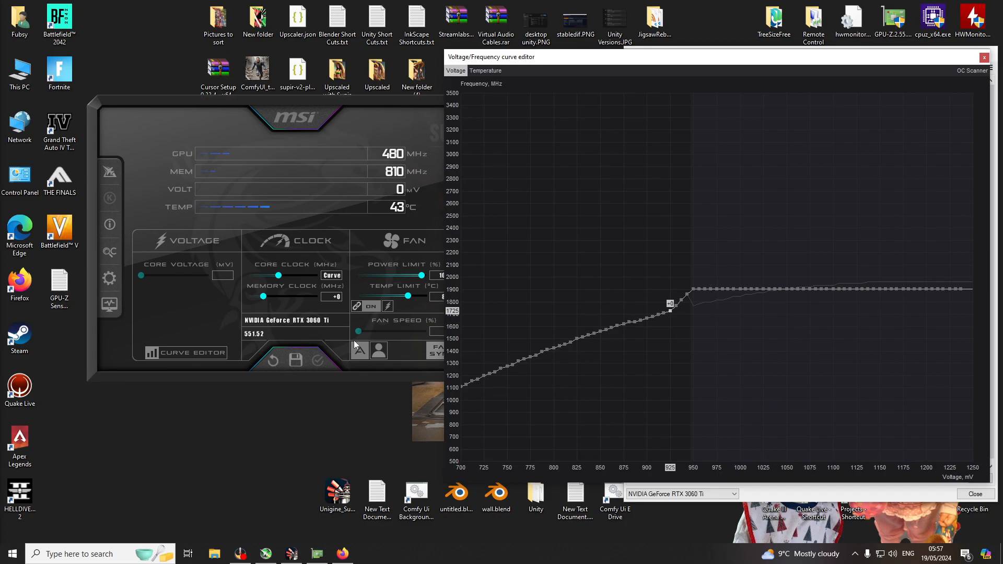
left_click(273, 361)
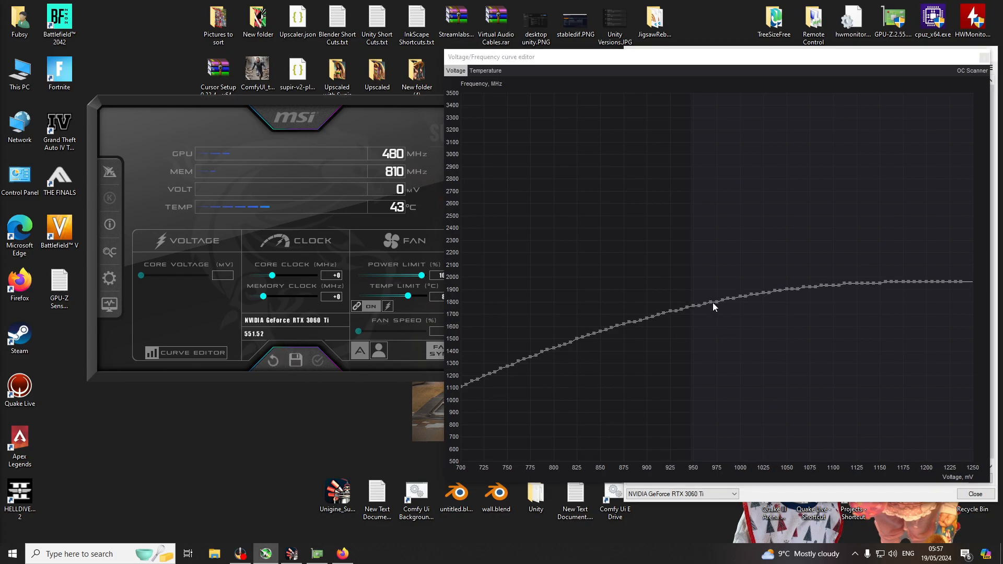
Try raising the curve points from 950 mV upward by 13 MHz and undo the change.
left_click(721, 305)
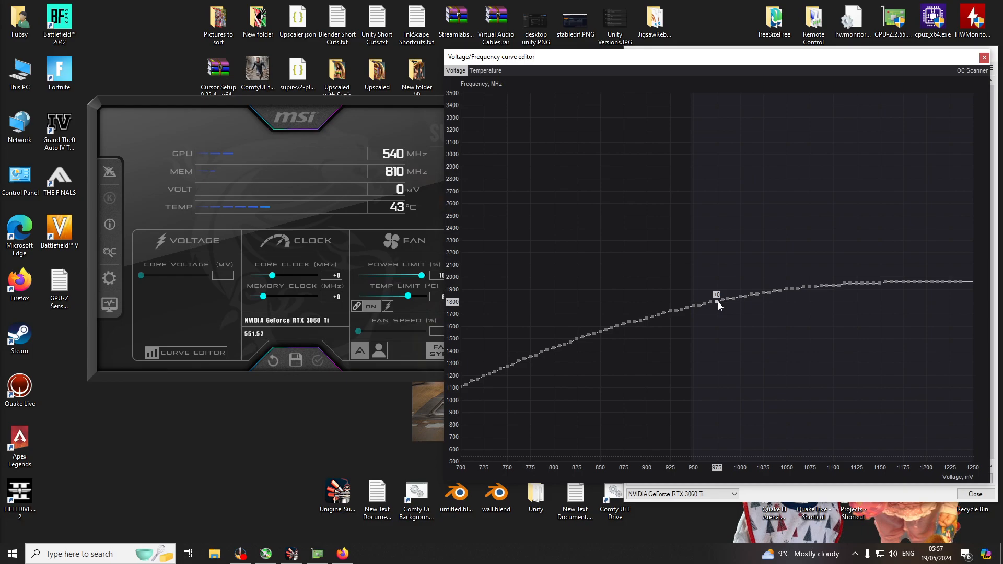
left_click_drag(718, 302, 717, 300)
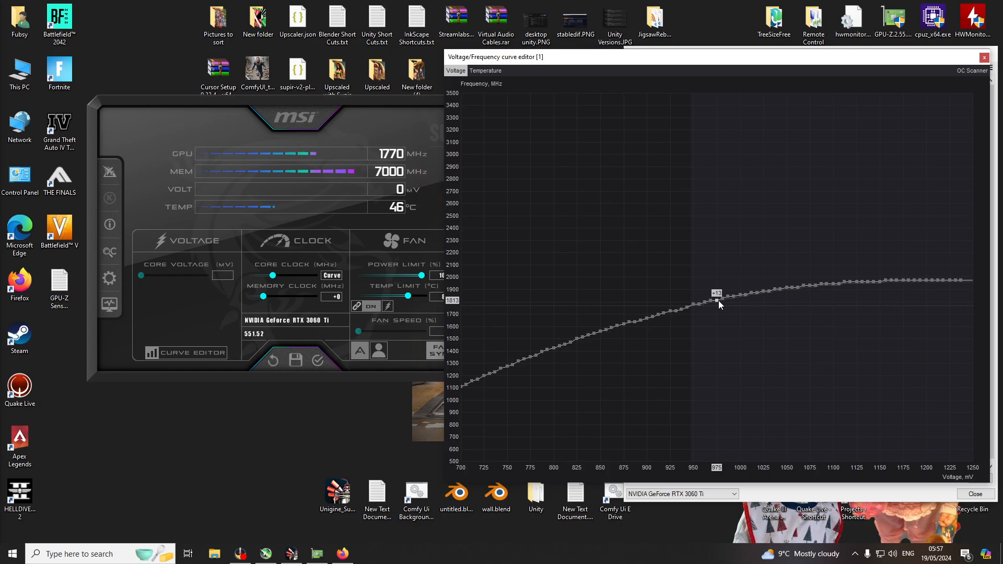
key("ctrl+z")
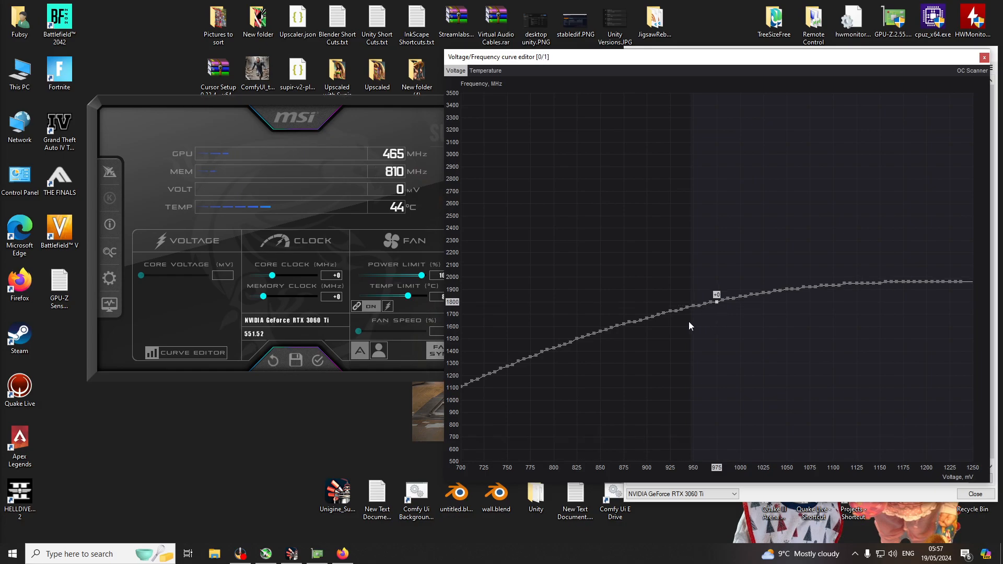
Close and reopen the curve editor to clear the selected voltage range, and reset the clocks to default.
left_click_drag(716, 290, 716, 291)
key("Down")
left_click(186, 353)
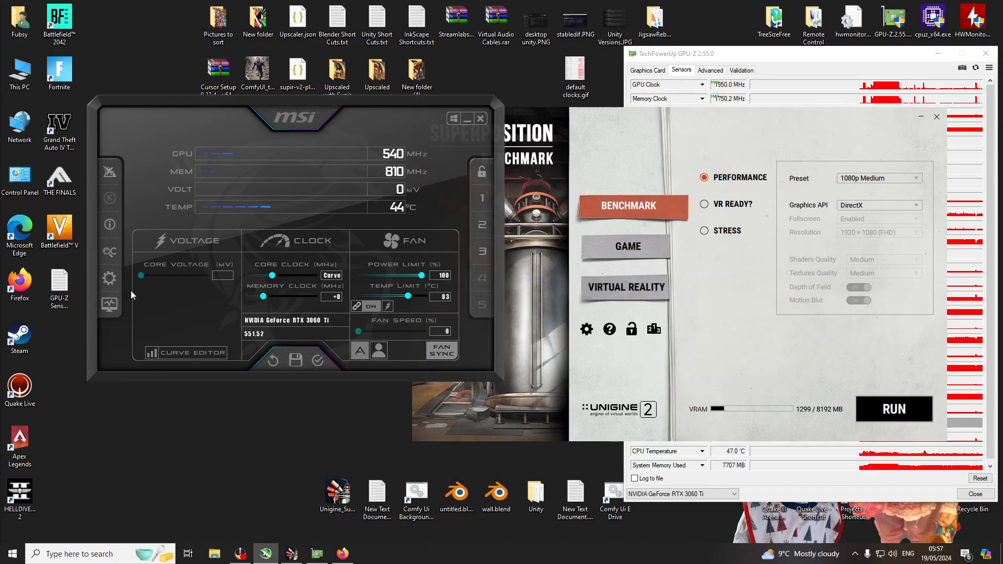
left_click(181, 354)
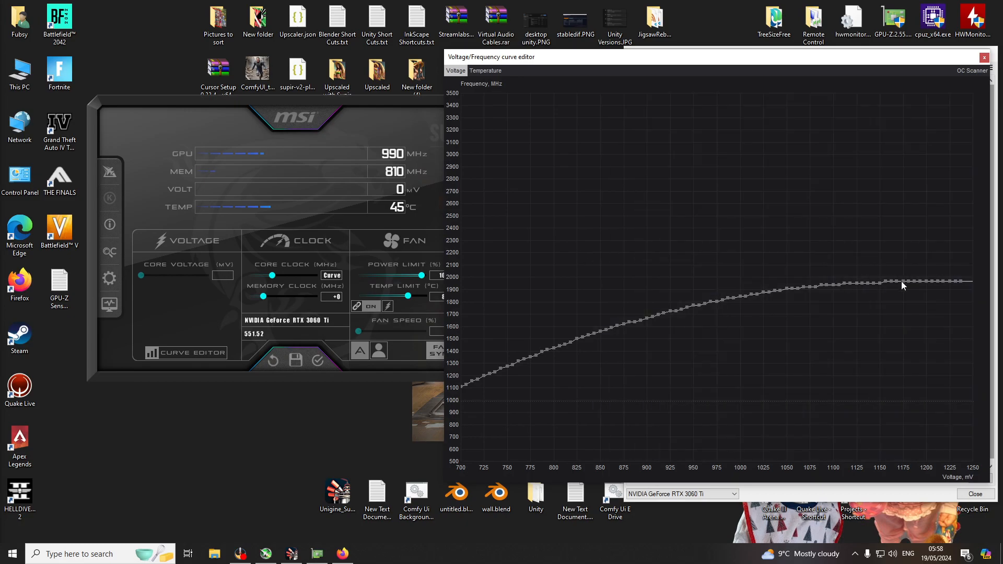
left_click(272, 360)
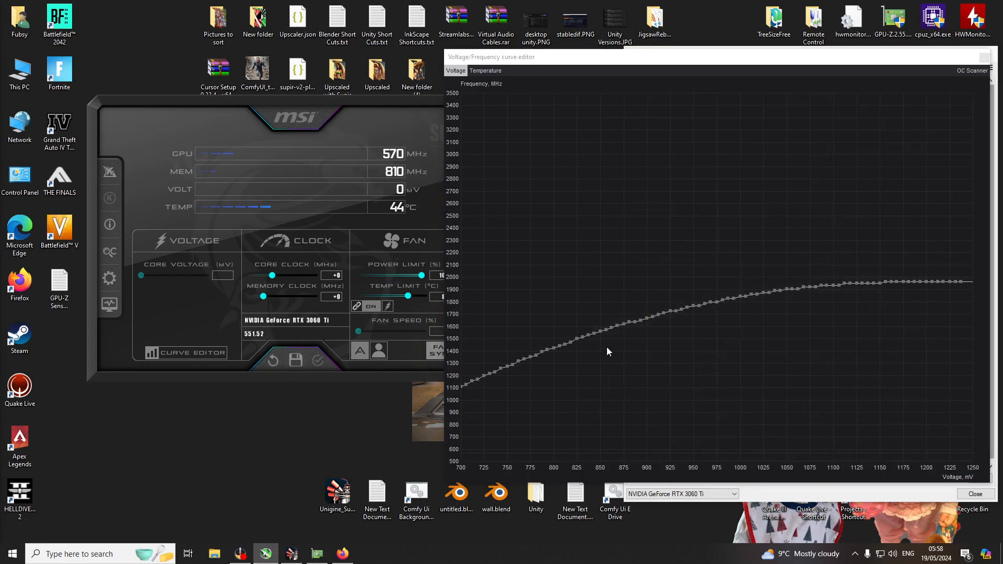
Raise only the 975 mV point of the default curve by 120 MHz to 1920 MHz.
left_click(722, 299)
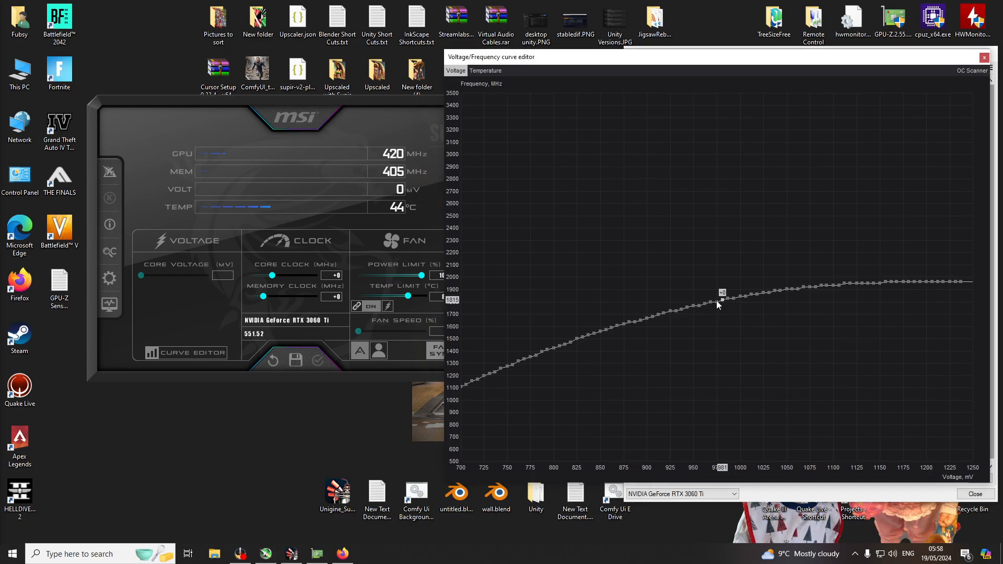
left_click(718, 302)
mouse_move(719, 306)
left_mouse_down()
mouse_move(724, 268)
mouse_move(721, 289)
left_mouse_up()
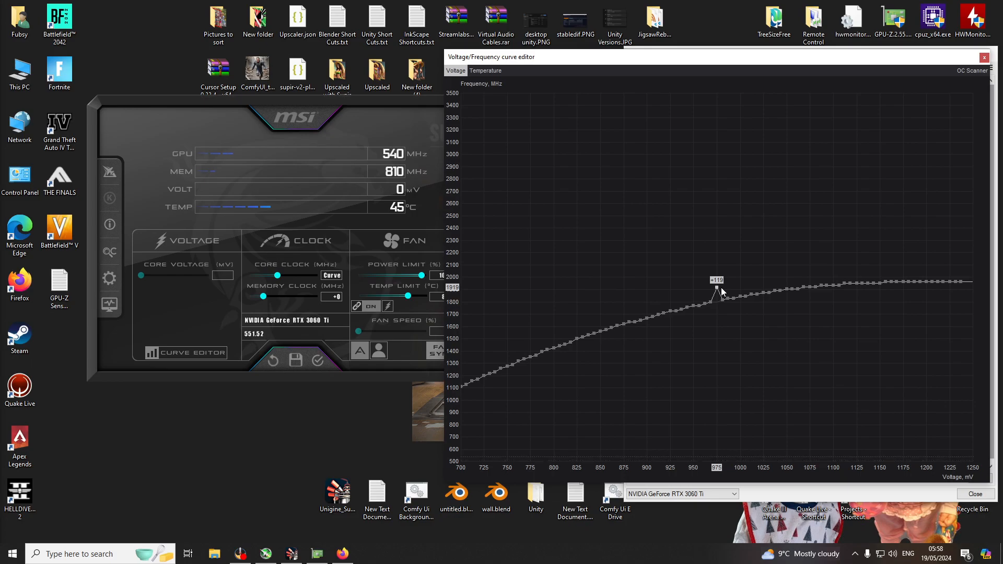
left_click_drag(722, 288, 717, 298)
left_click_drag(718, 296, 720, 293)
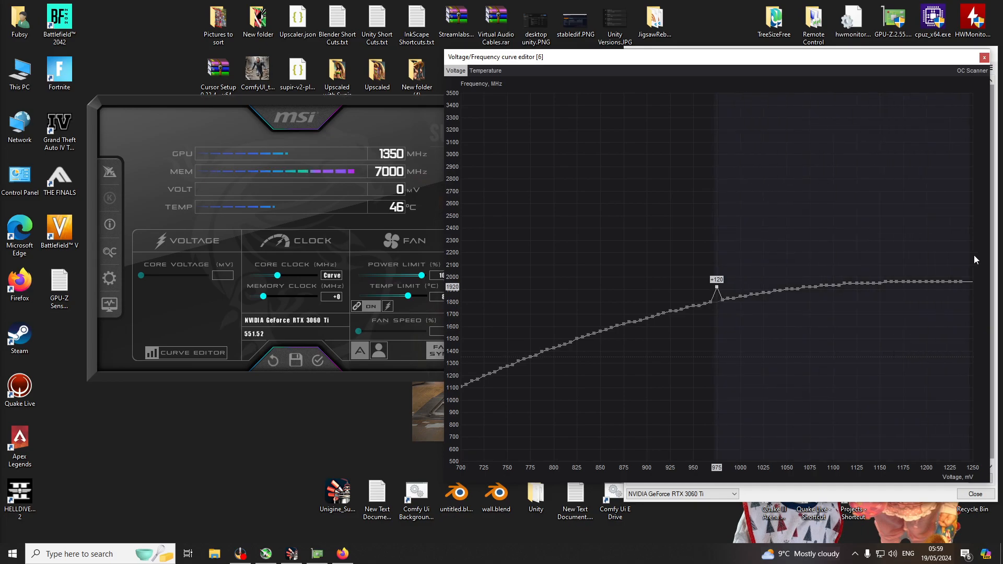
Flatten the curve from 975 mV upward at 1920 MHz, apply it, and move the curve editor clear of Afterburner.
key("Return")
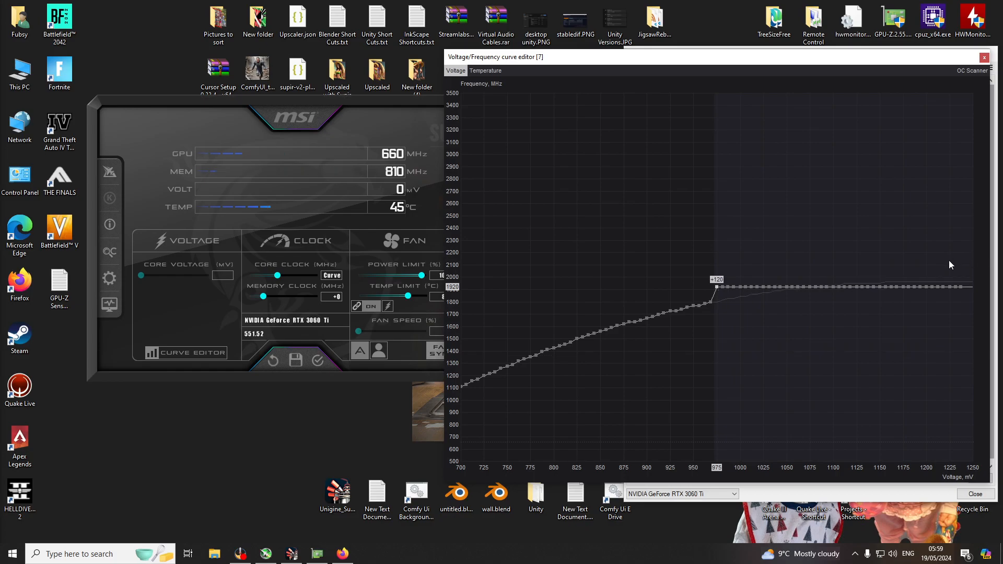
left_click(317, 360)
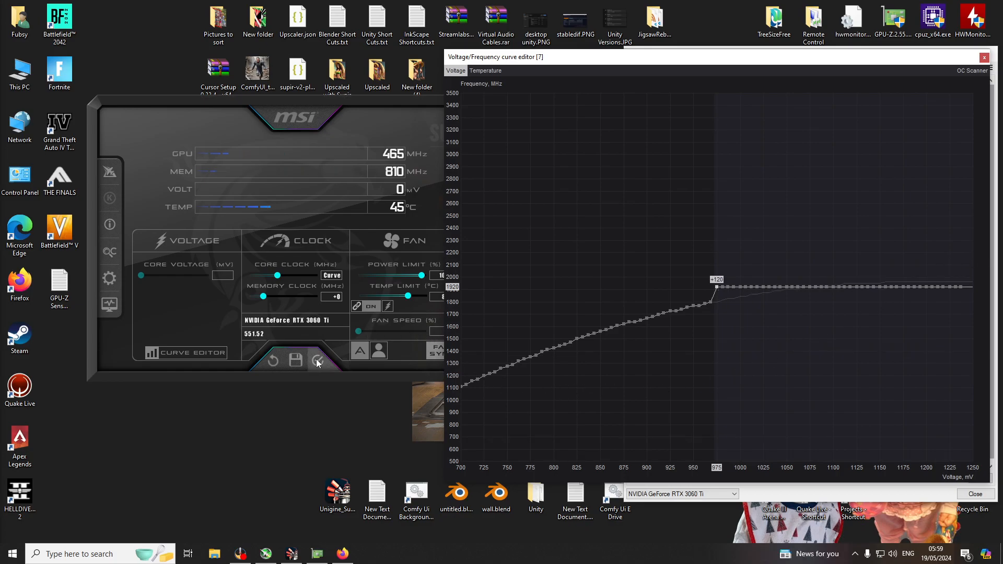
left_click_drag(816, 61, 389, 90)
left_click_drag(389, 89, 907, 79)
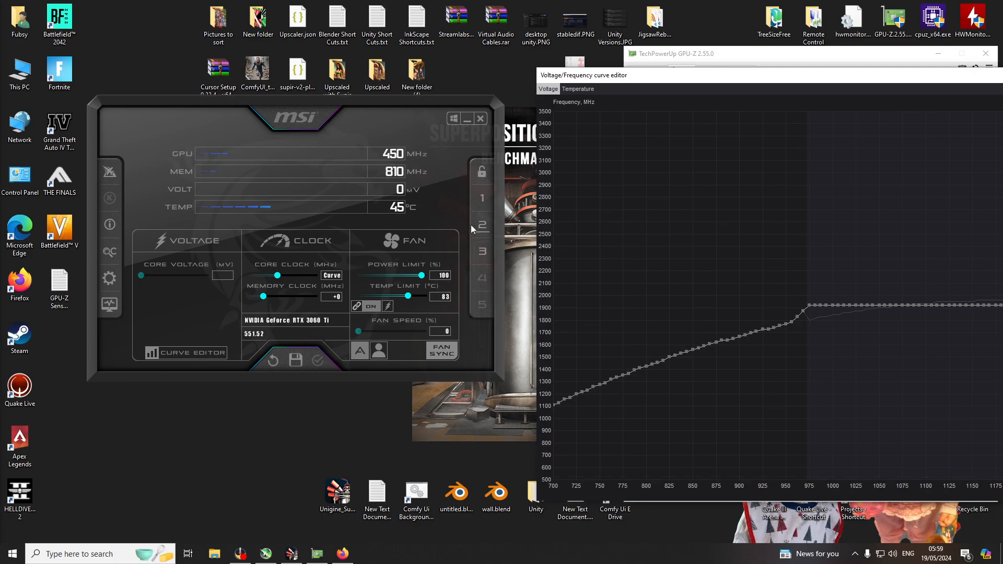
Save the applied 975 mV undervolt curve to profile slot 4.
left_click(295, 361)
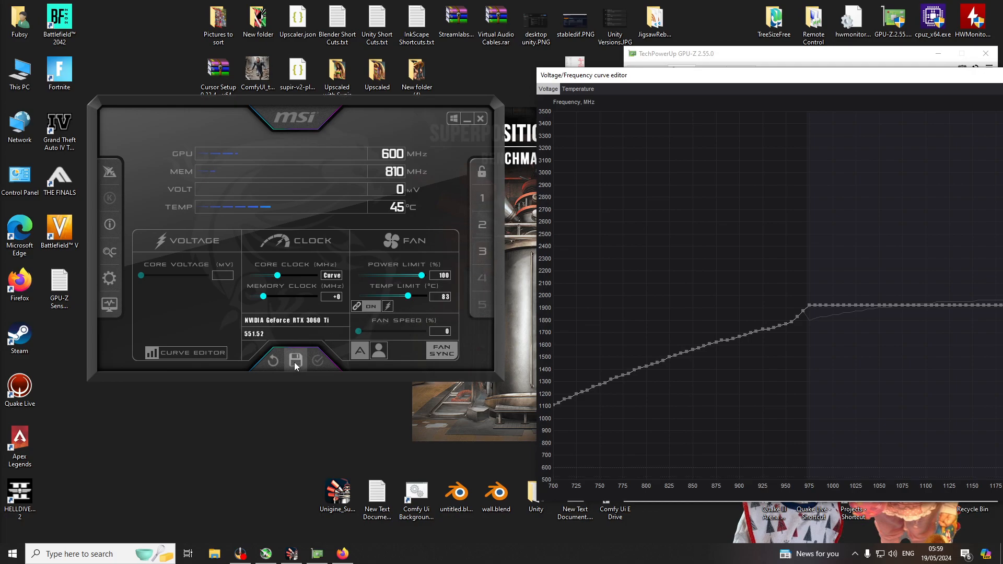
left_click(484, 282)
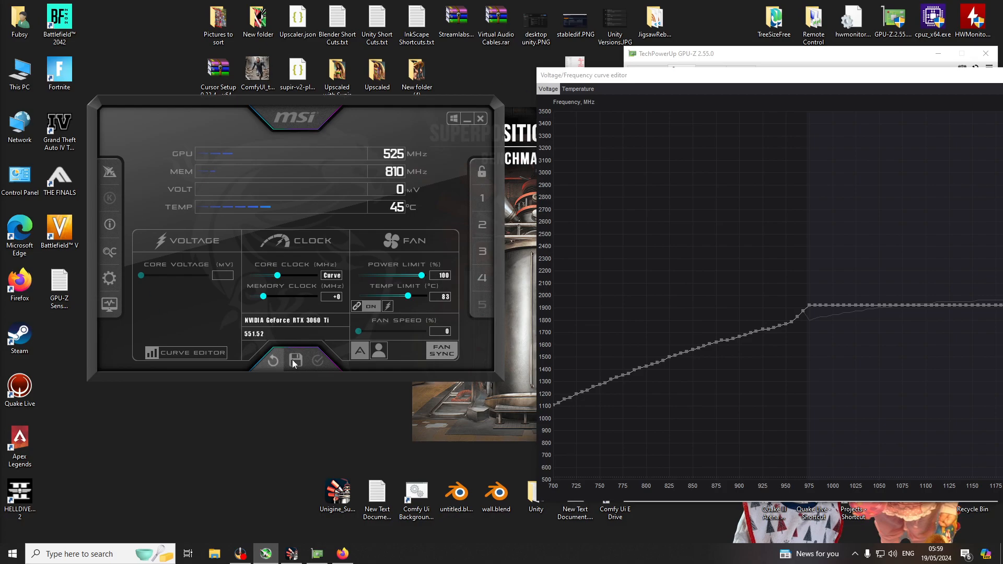
left_click_drag(762, 88, 739, 77)
left_click(480, 282)
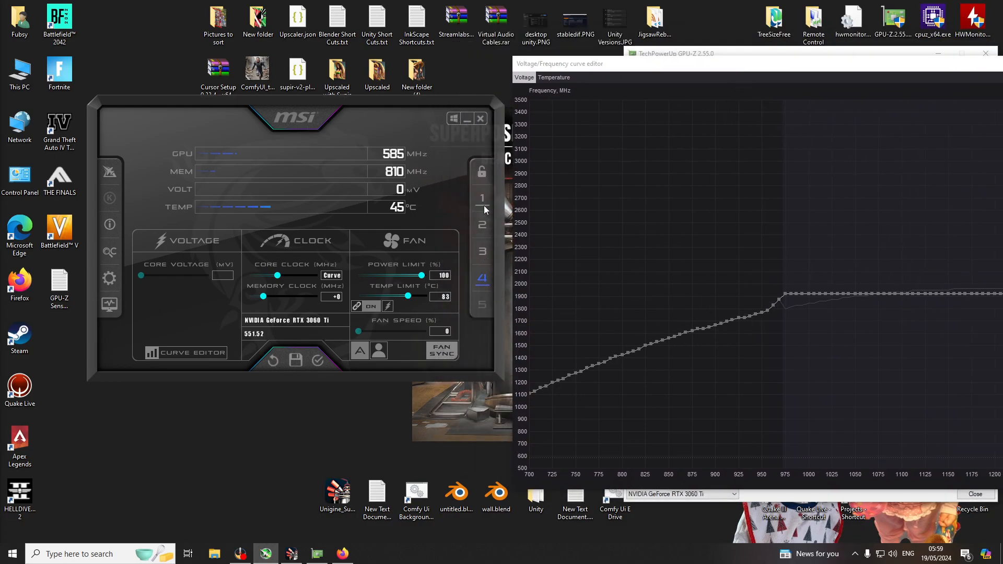
Enable applying the overclock at system startup and lock the profiles with profile 4 selected.
left_click(453, 120)
left_click(481, 173)
left_click(485, 283)
Reposition the Afterburner and curve editor windows, and close the curve editor.
left_click_drag(396, 105, 360, 83)
left_click_drag(825, 67, 631, 75)
left_click(857, 76)
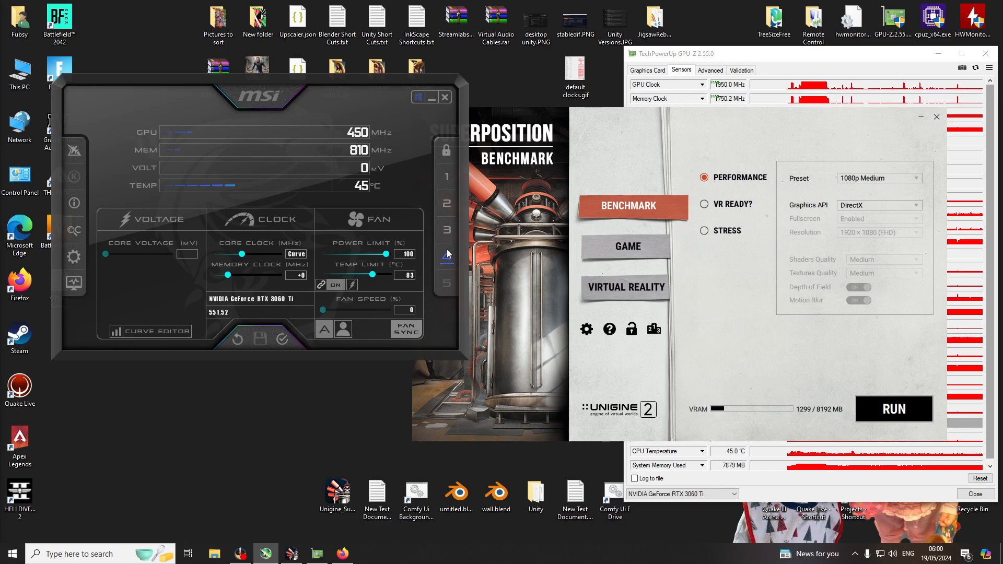
Try switching to profile 3 while locked, unlock the profiles, load and apply profile 4, and lock them again.
left_click(444, 230)
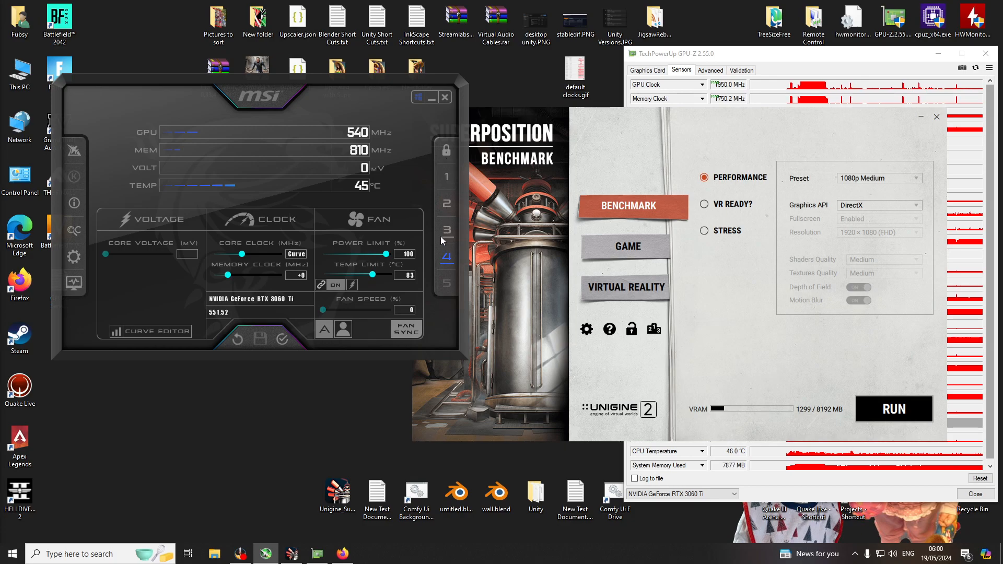
left_click_drag(361, 86, 423, 94)
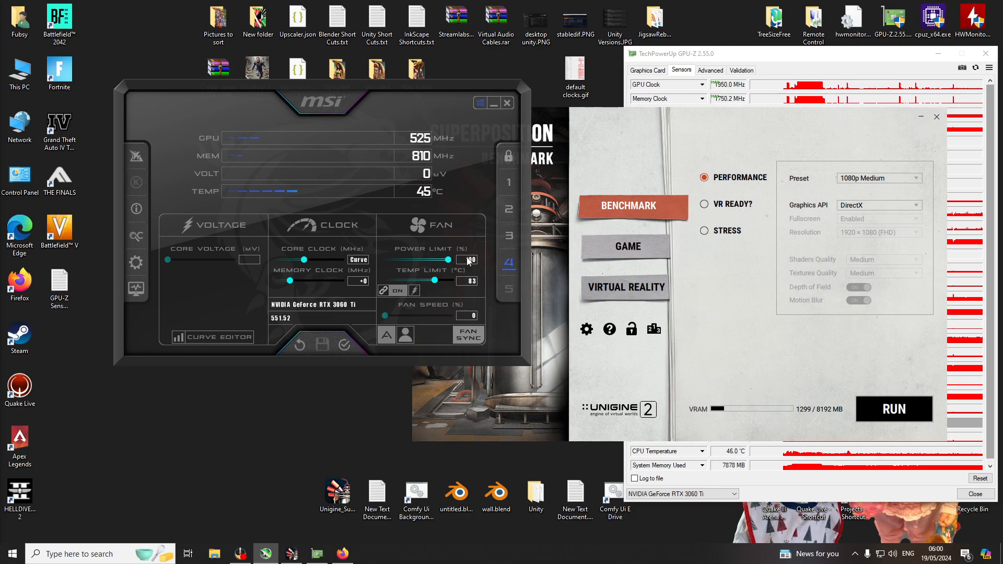
left_click(501, 160)
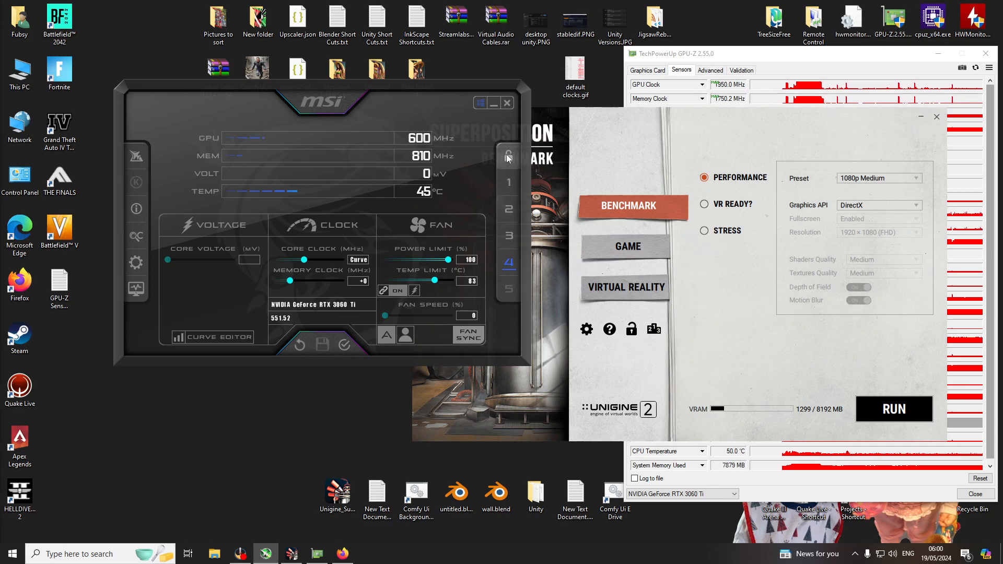
left_click(507, 267)
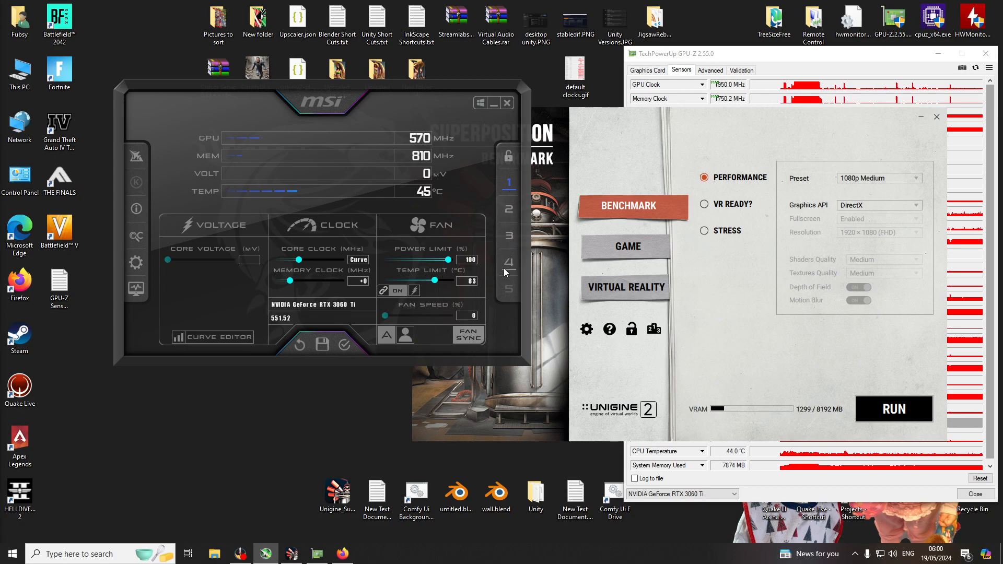
left_click(346, 345)
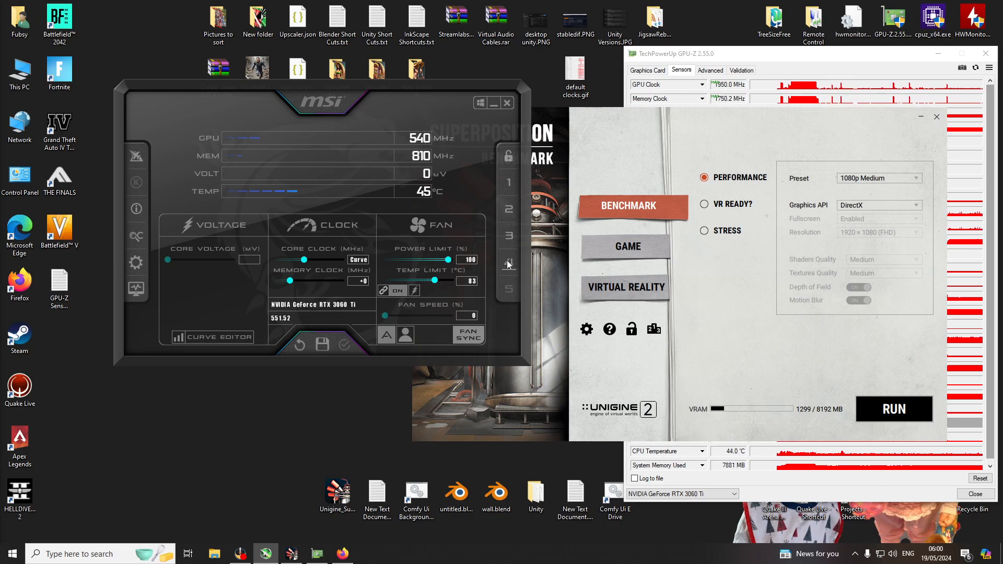
left_click(511, 161)
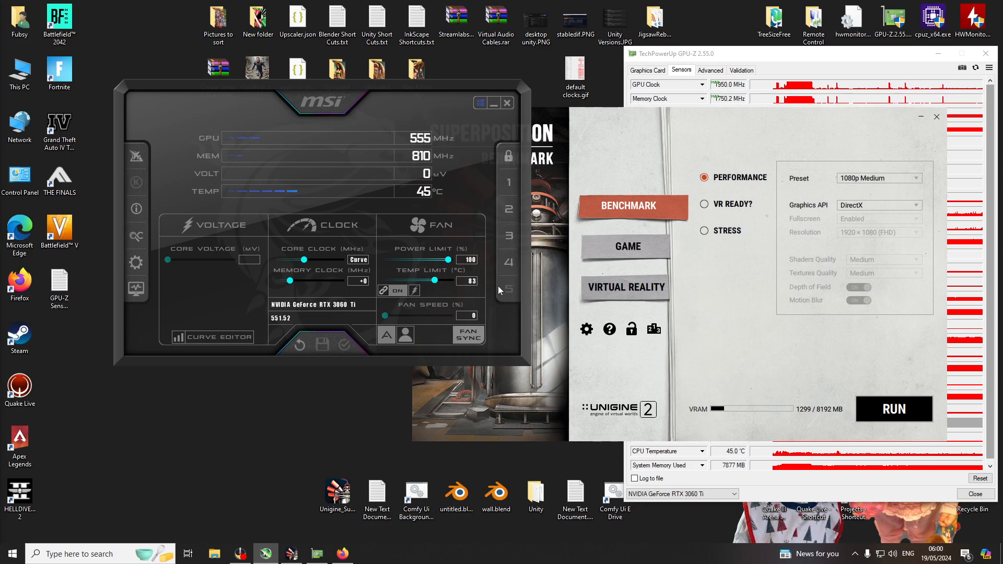
Check the applied curve in the curve editor, and close both the editor and Superposition Benchmark.
left_click(213, 337)
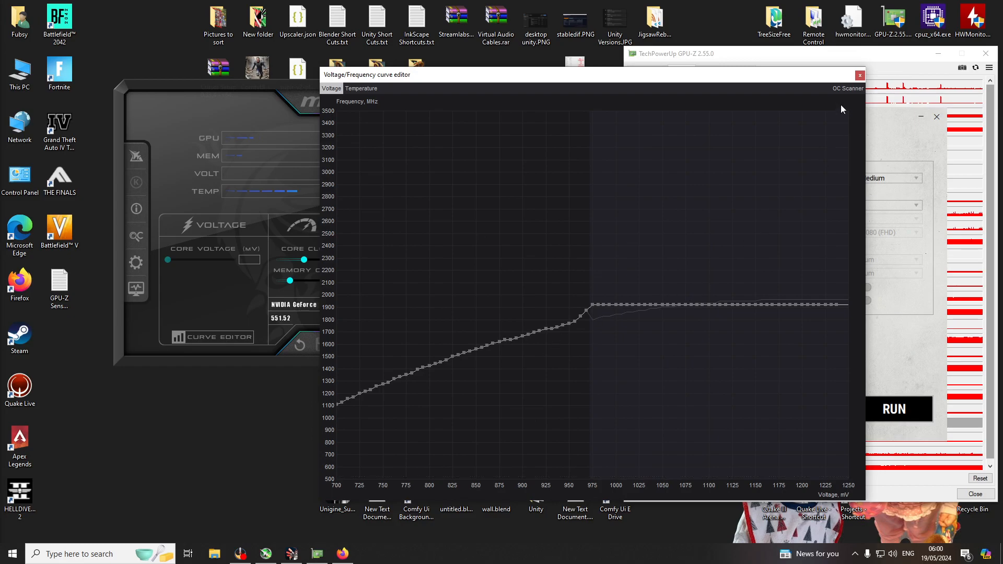
left_click(860, 75)
left_click(937, 116)
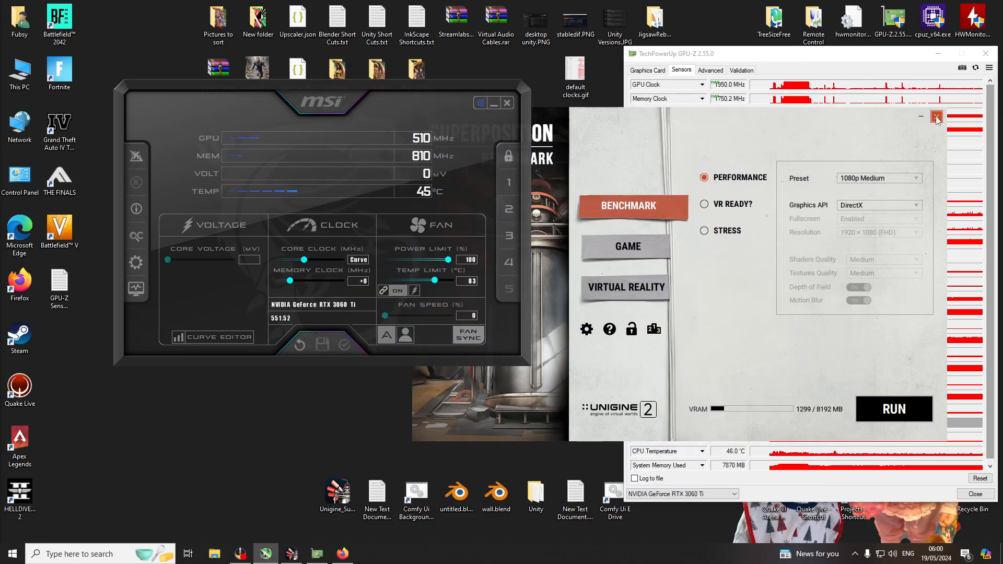
mouse_move(847, 61)
left_mouse_down()
mouse_move(923, 53)
mouse_move(844, 55)
mouse_move(920, 66)
mouse_move(850, 69)
left_mouse_up()
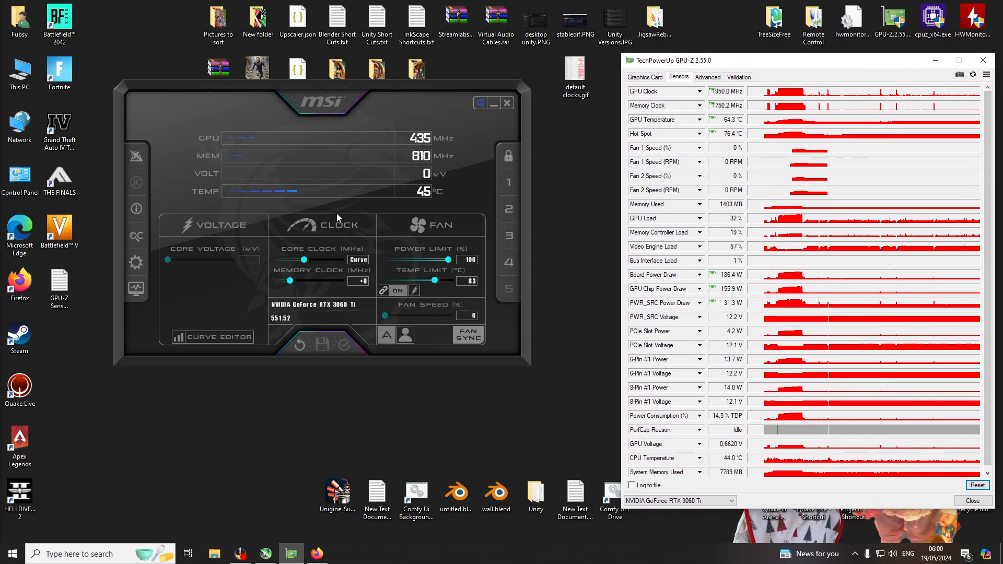
Reopen the curve editor beside GPU-Z and reset the GPU-Z sensor readings.
left_click(215, 338)
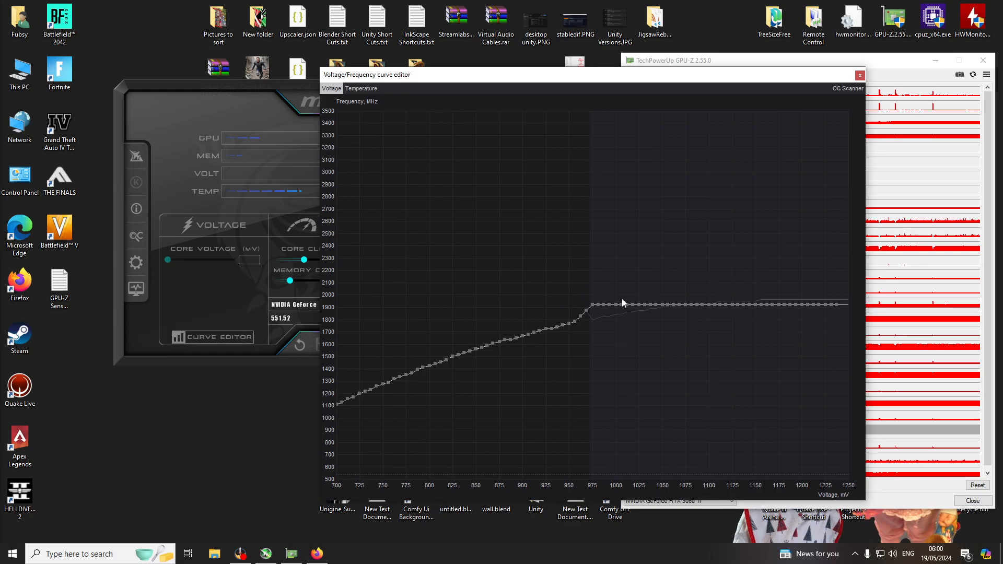
left_click_drag(584, 74, 338, 68)
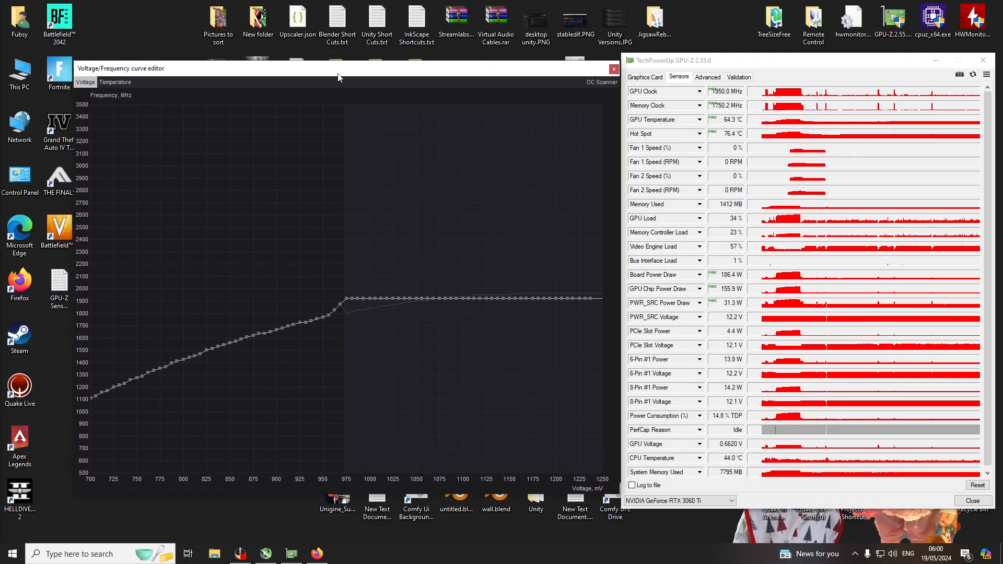
left_click(977, 486)
left_click(977, 486)
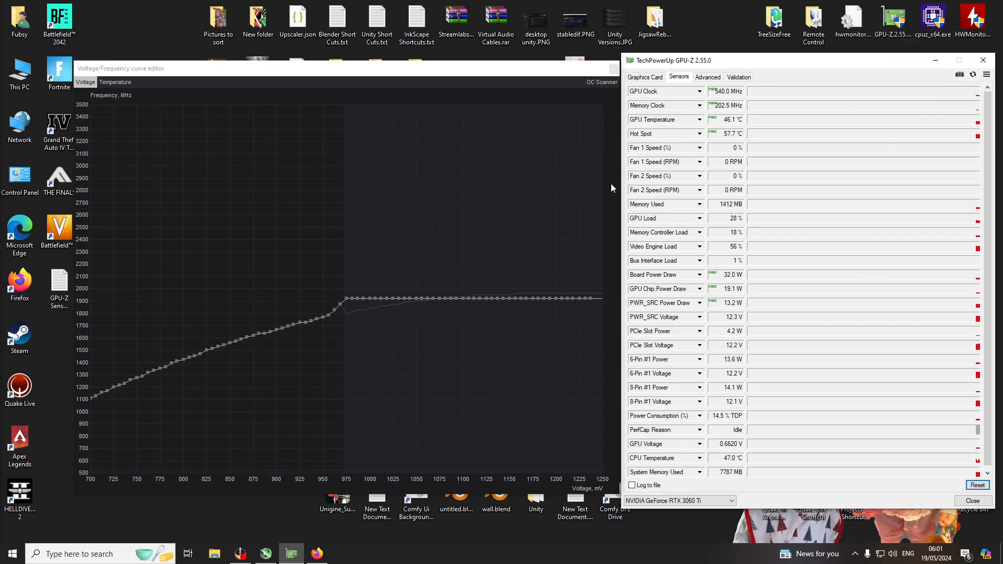
Close the curve editor and GPU-Z, and move the Afterburner window and the default clocks.gif icon on the desktop.
left_click(613, 69)
left_click_drag(705, 67, 669, 78)
left_click(937, 74)
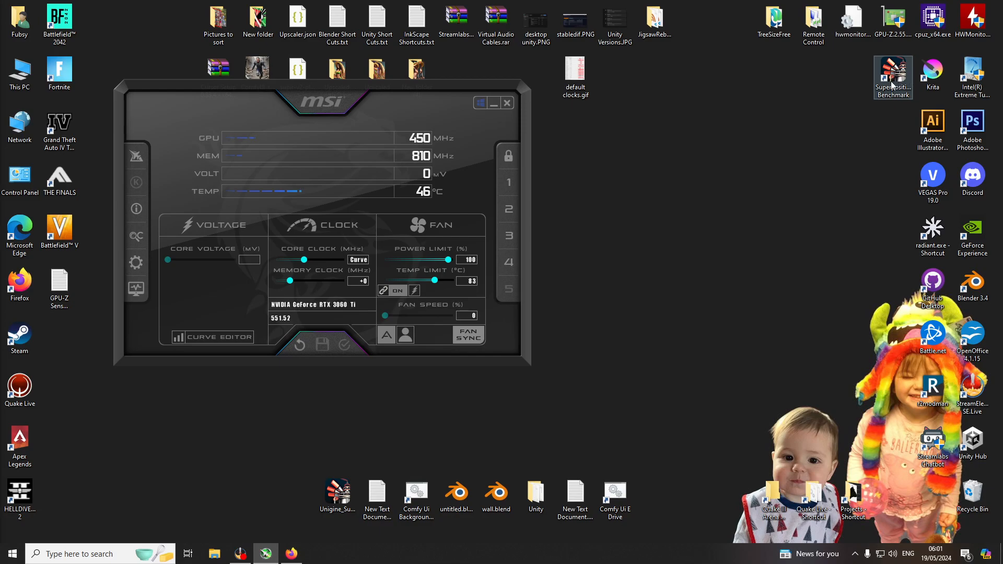
left_click_drag(362, 84, 534, 131)
mouse_move(568, 77)
left_mouse_down()
mouse_move(678, 68)
mouse_move(583, 76)
left_mouse_up()
left_click_drag(603, 131, 619, 128)
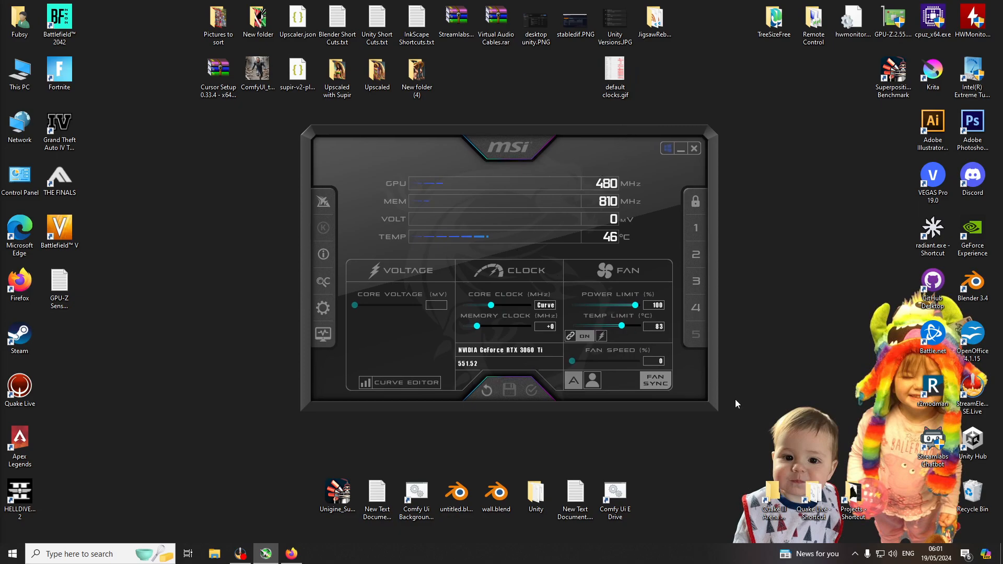
Switch to File Explorer and open the Benchmark Scores folder inside screenshots 2 on the Seagate Backup Plus Drive (F:).
double_click(25, 81)
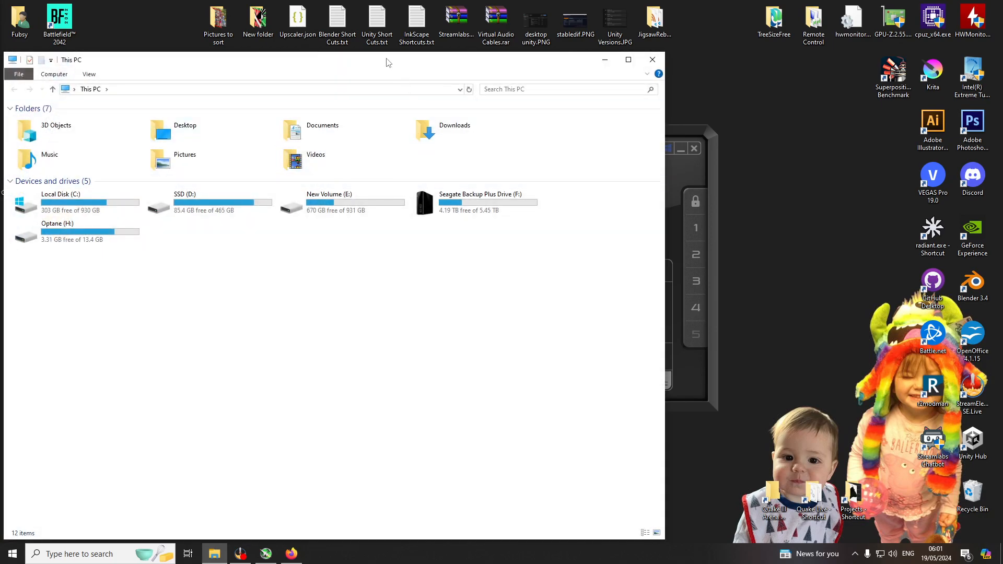
left_click_drag(388, 62, 583, 17)
left_click(623, 163)
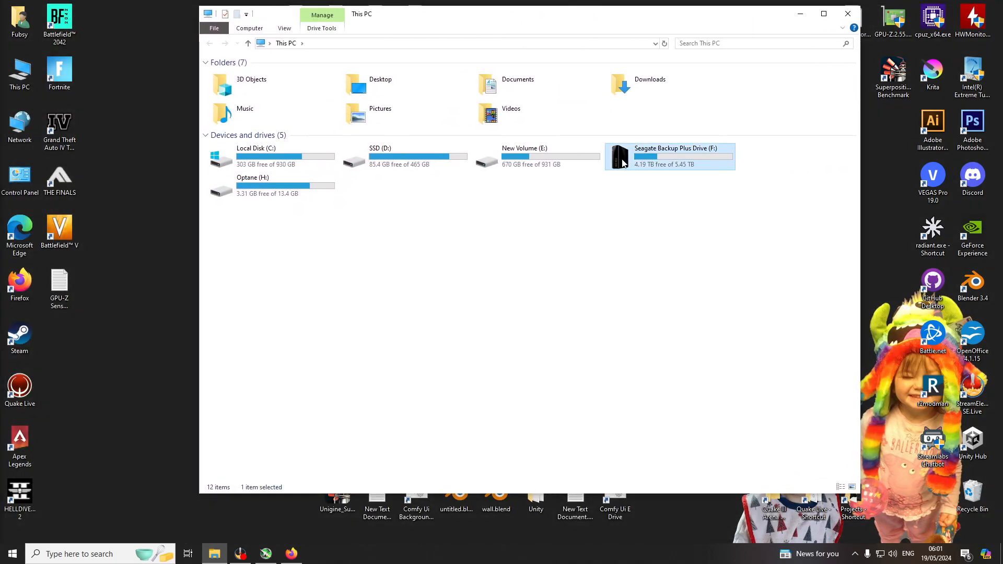
double_click(623, 163)
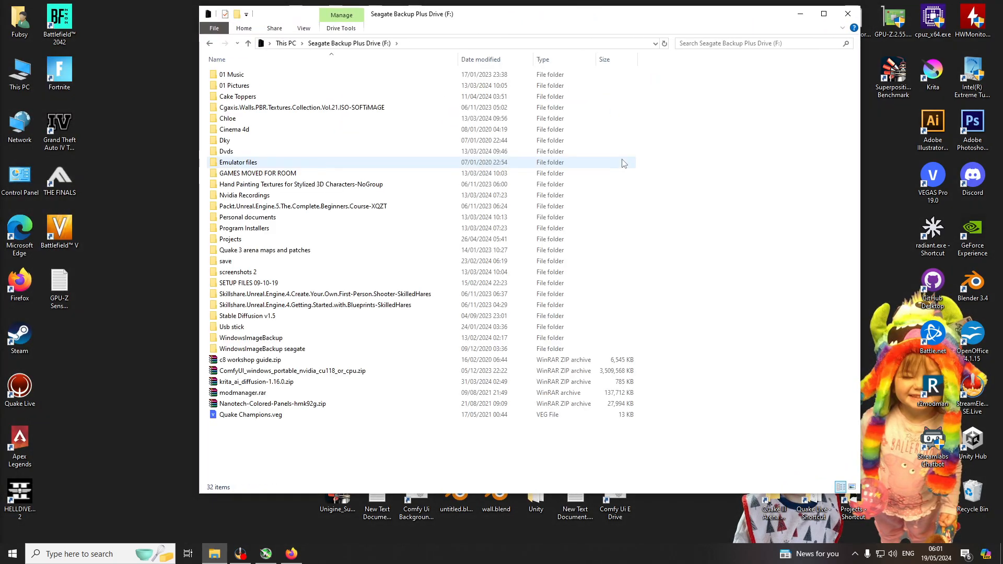
left_click(229, 87)
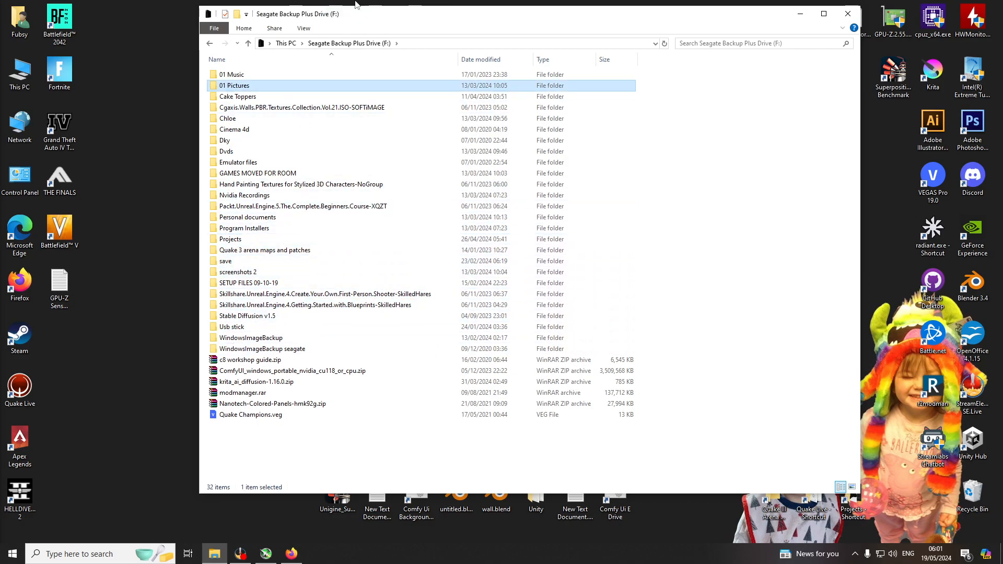
left_click_drag(411, 17, 314, 37)
key("super+Down")
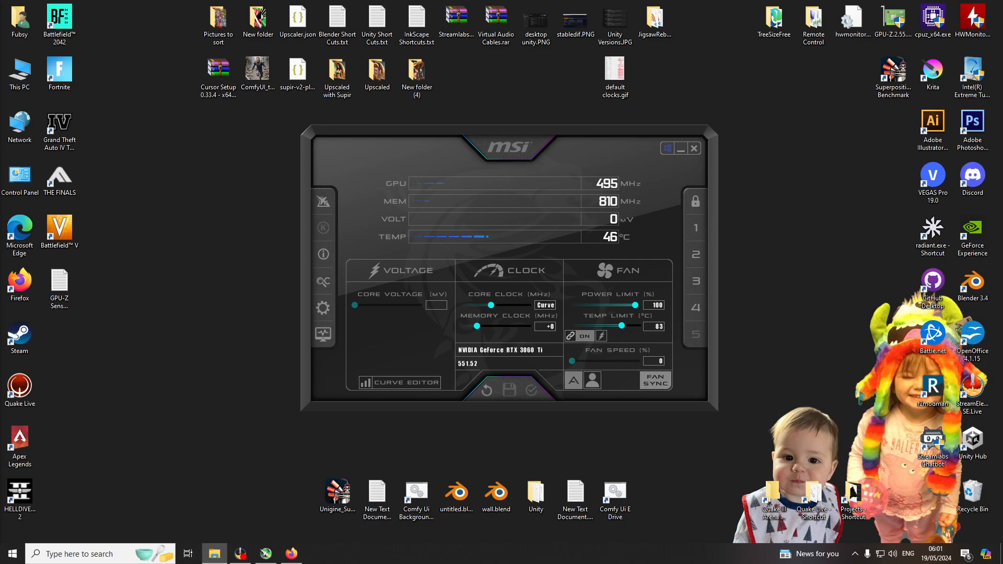
left_click_drag(0, 89, 543, 0)
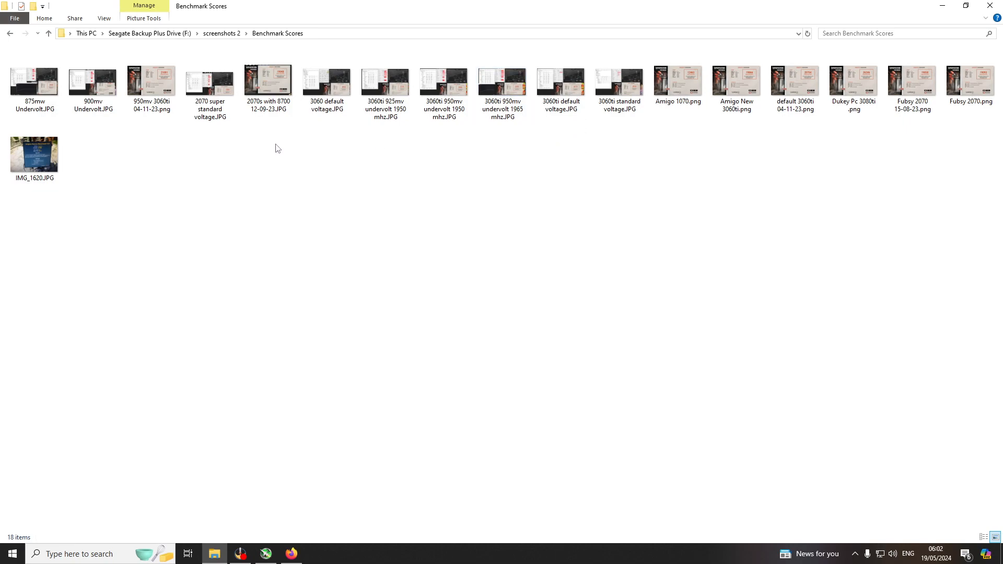
Open 3060 default voltage.JPG and examine its benchmark score, temperatures and power readings.
double_click(347, 103)
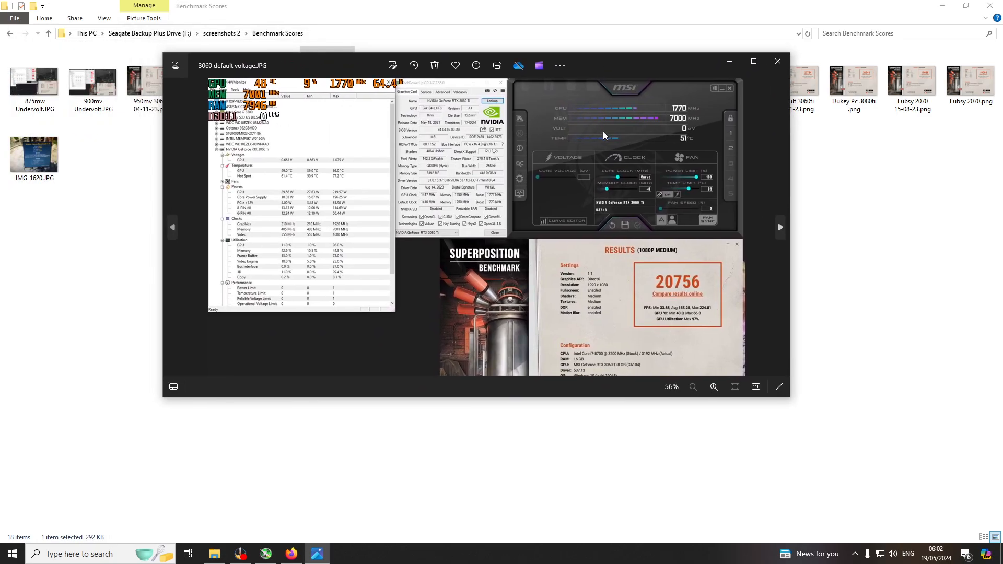
left_click_drag(601, 63, 625, 155)
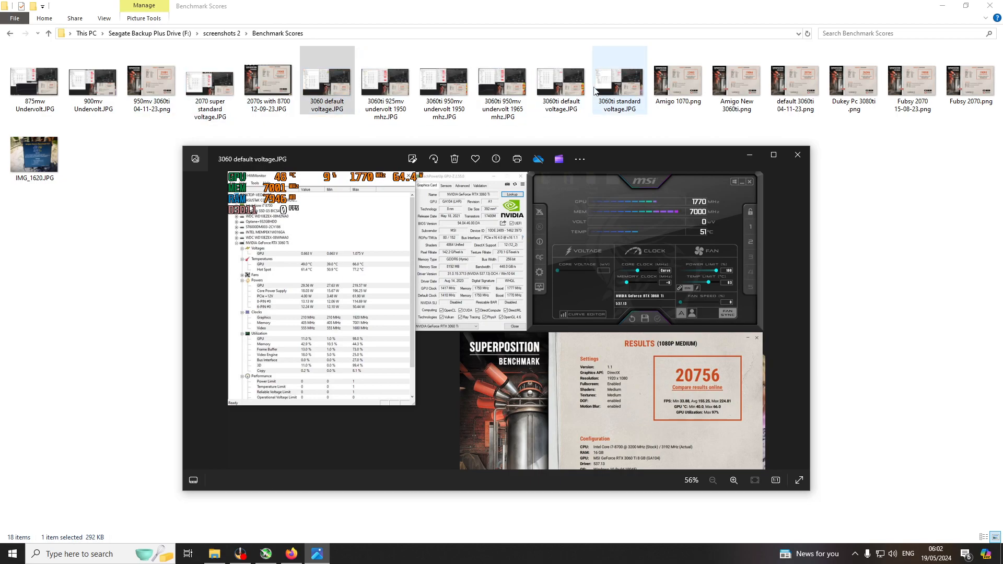
left_click(461, 343)
scroll(461, 343, "up", 4)
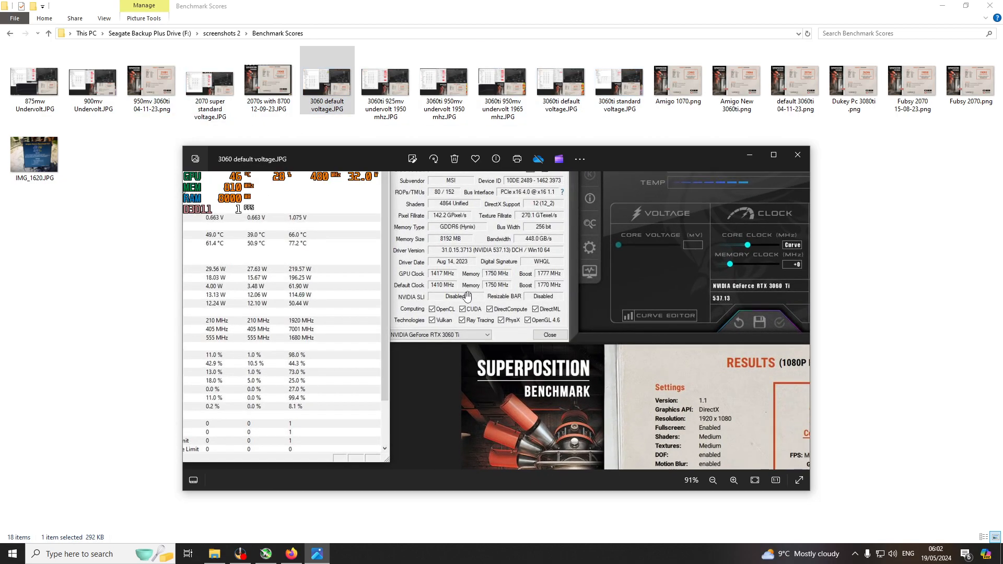
scroll(462, 347, "down", 4)
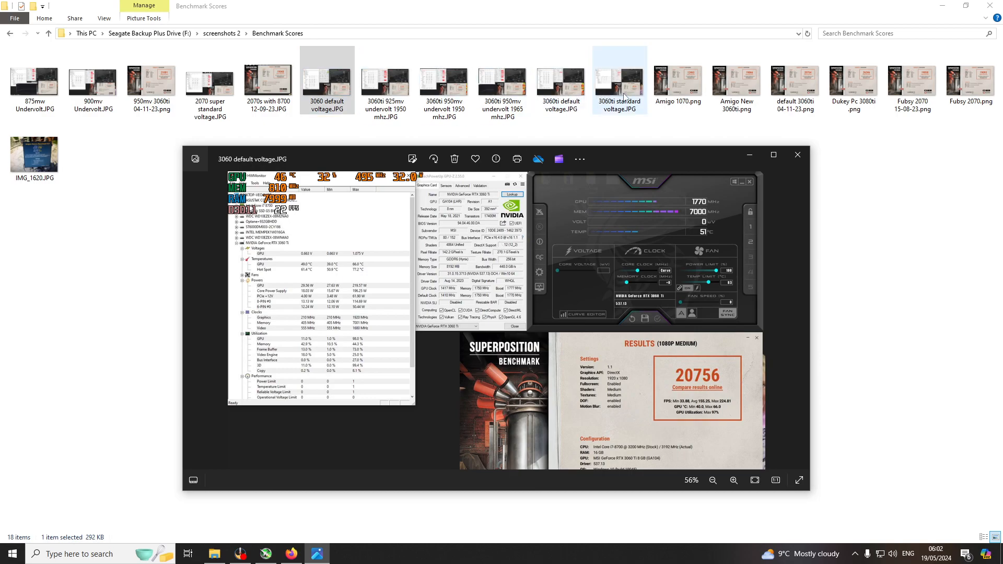
Open 3060ti 925mv undervolt 1950 mhz.JPG and compare its benchmark result side by side with the default-voltage screenshot.
double_click(399, 88)
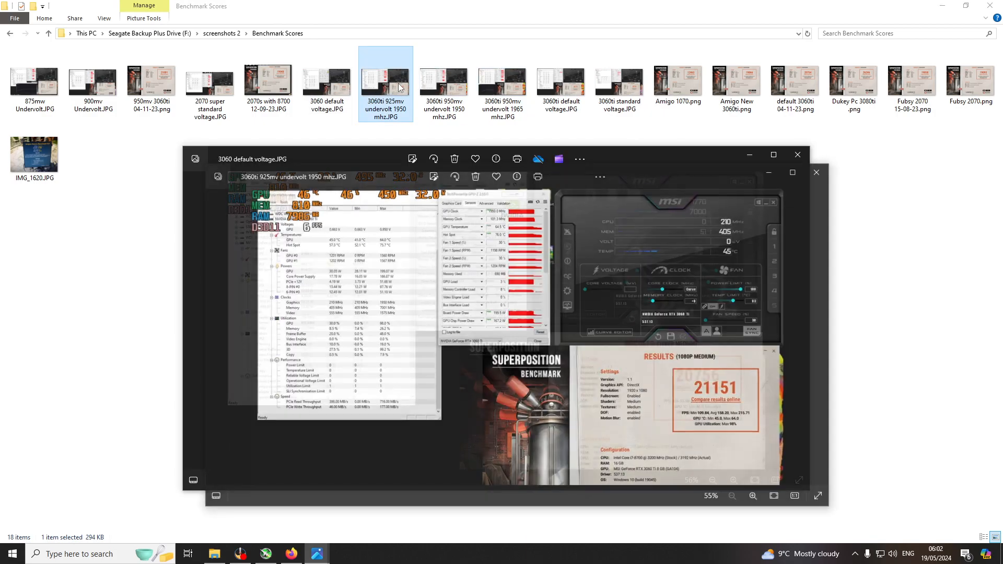
left_click_drag(621, 174, 445, 158)
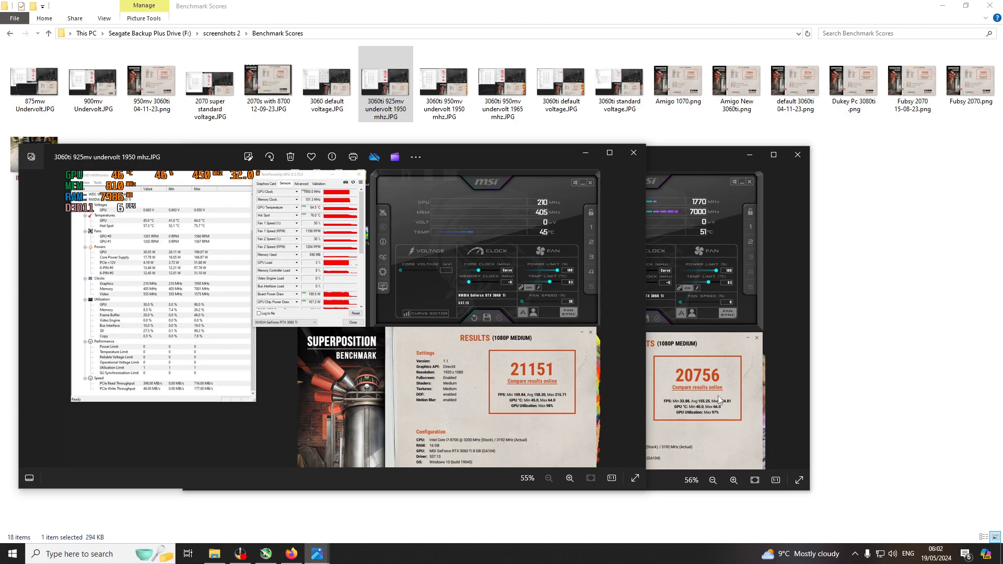
scroll(529, 403, "up", 2)
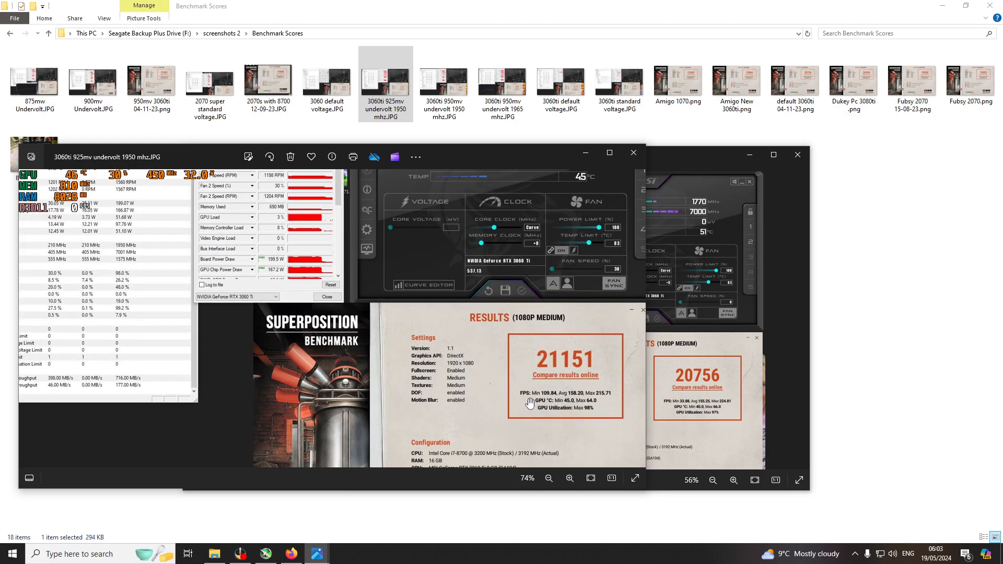
scroll(529, 402, "down", 2)
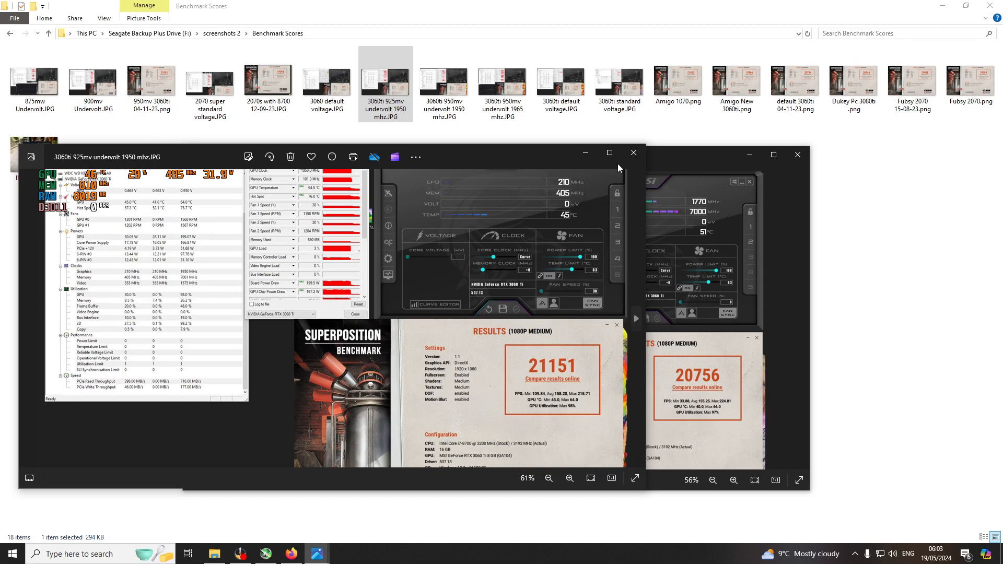
Close both compared screenshots and view the 950 mV results in 3060ti 950mv undervolt 1950 mhz.JPG and 950mv 3060ti 04-11-23.png.
left_click(633, 152)
left_click(798, 155)
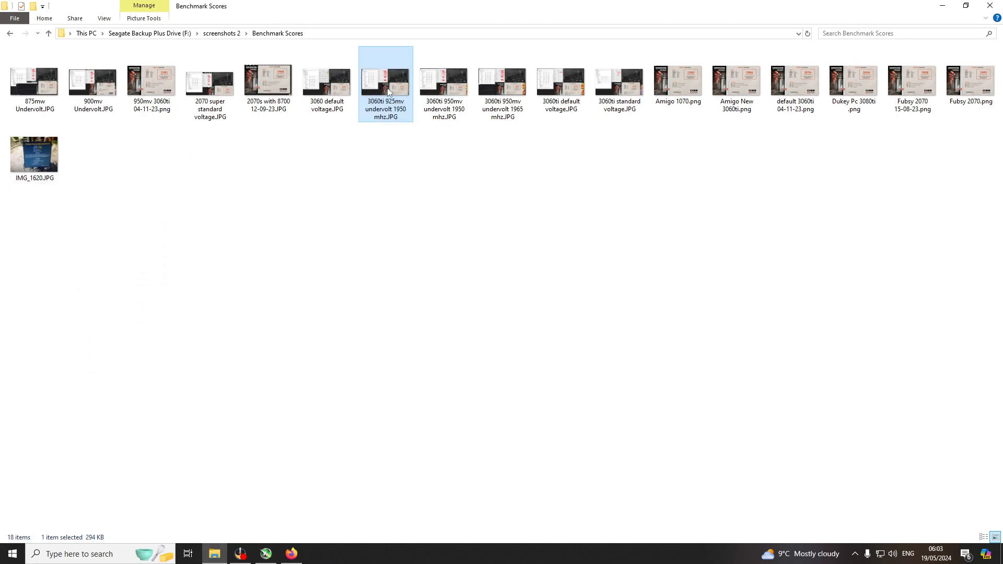
double_click(445, 94)
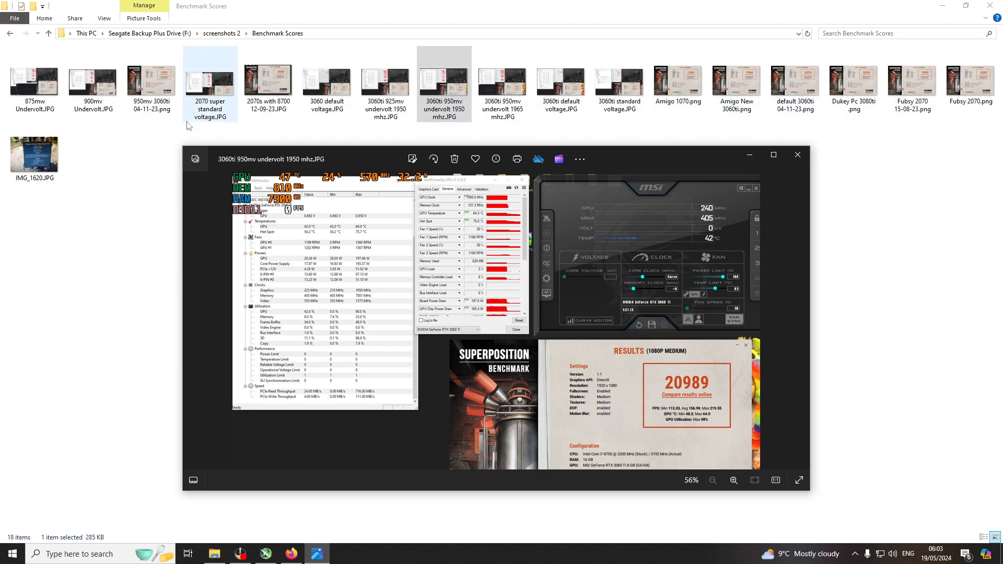
double_click(160, 96)
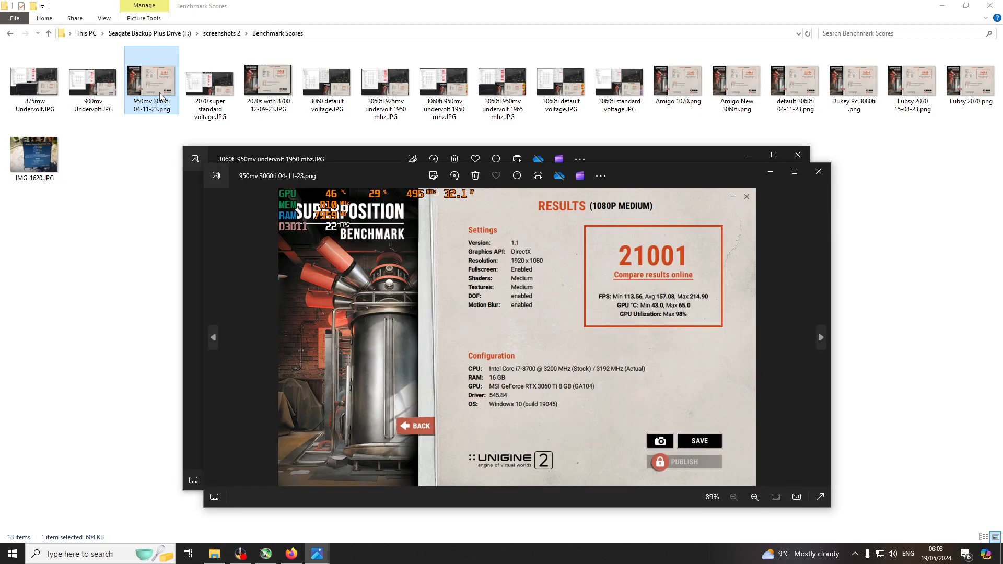
View 900mv Undervolt.JPG, 875mw Undervolt.JPG, 2070 super standard voltage.JPG and 2070s with 8700 12-09-23.JPG one after another.
double_click(93, 86)
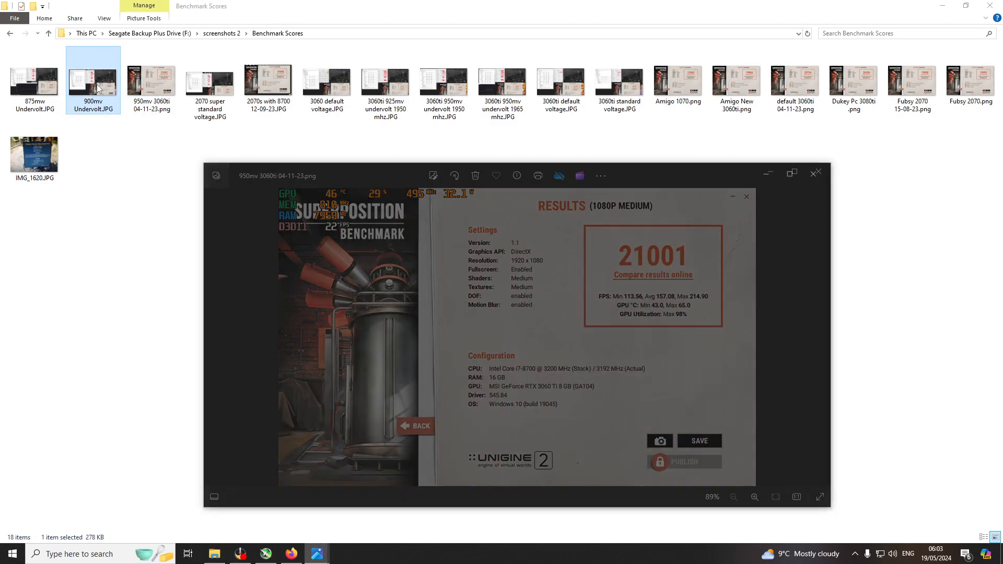
left_click(60, 84)
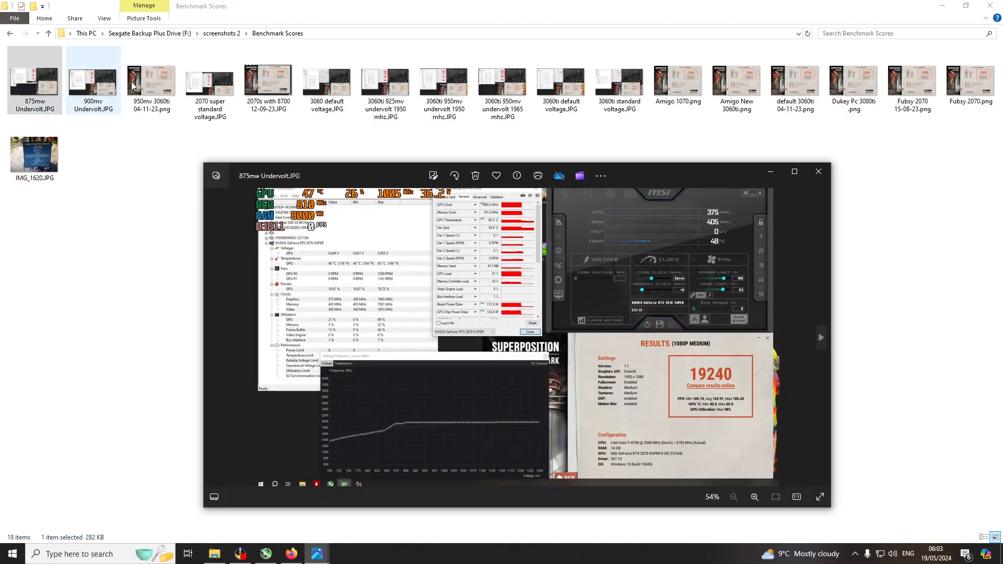
double_click(189, 86)
double_click(286, 89)
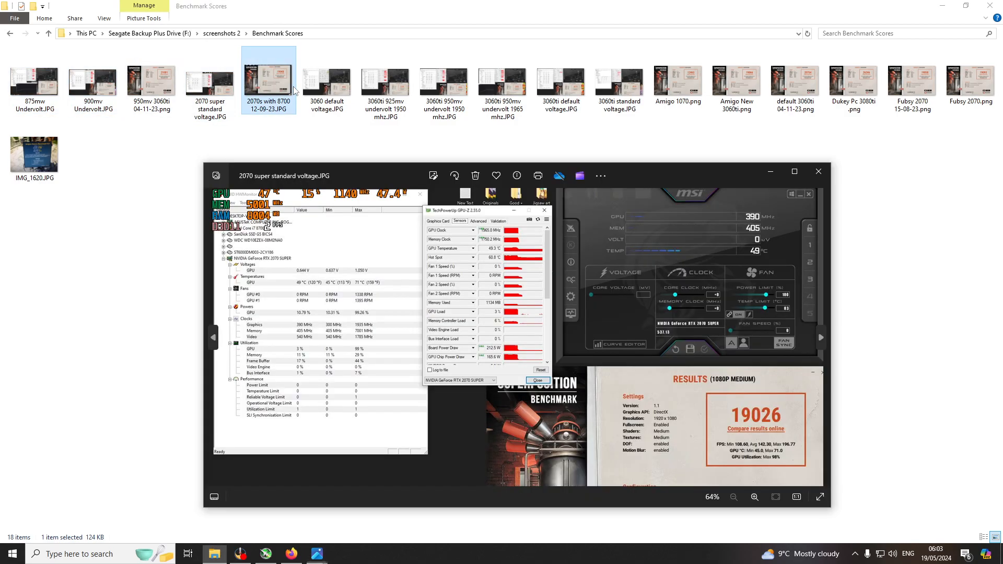
View the 3060 Ti screenshots in folder order, from 3060 default voltage.JPG through the 925 mV and 950 mV undervolts to 3060ti standard voltage.JPG.
double_click(327, 83)
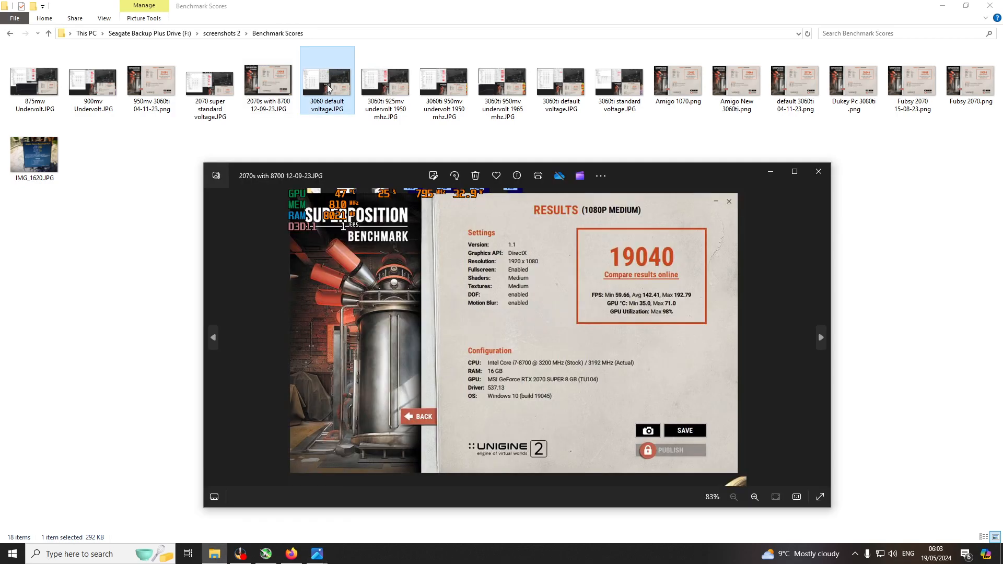
left_click(389, 89)
double_click(390, 89)
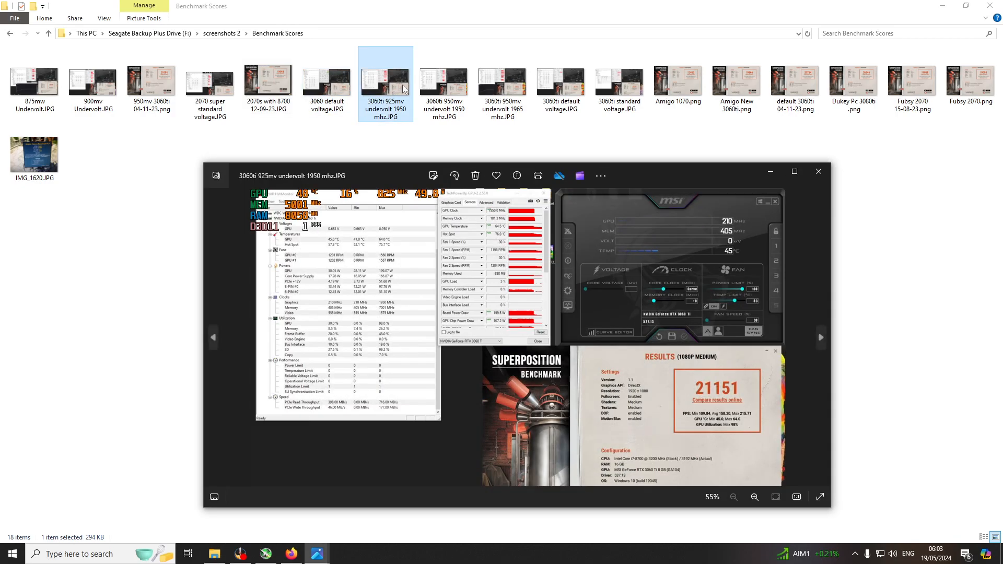
left_click(446, 88)
double_click(445, 88)
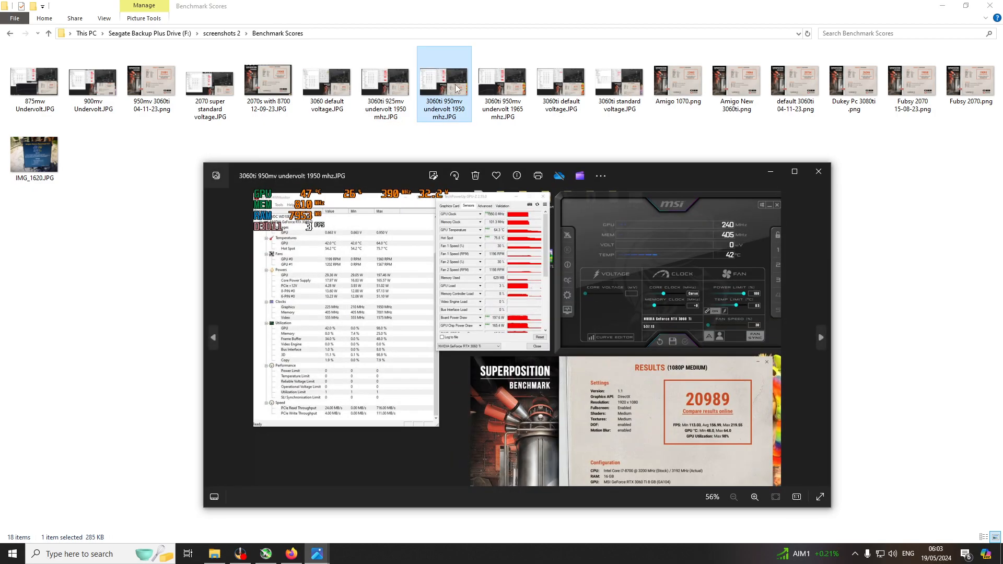
left_click(515, 86)
double_click(514, 86)
double_click(560, 85)
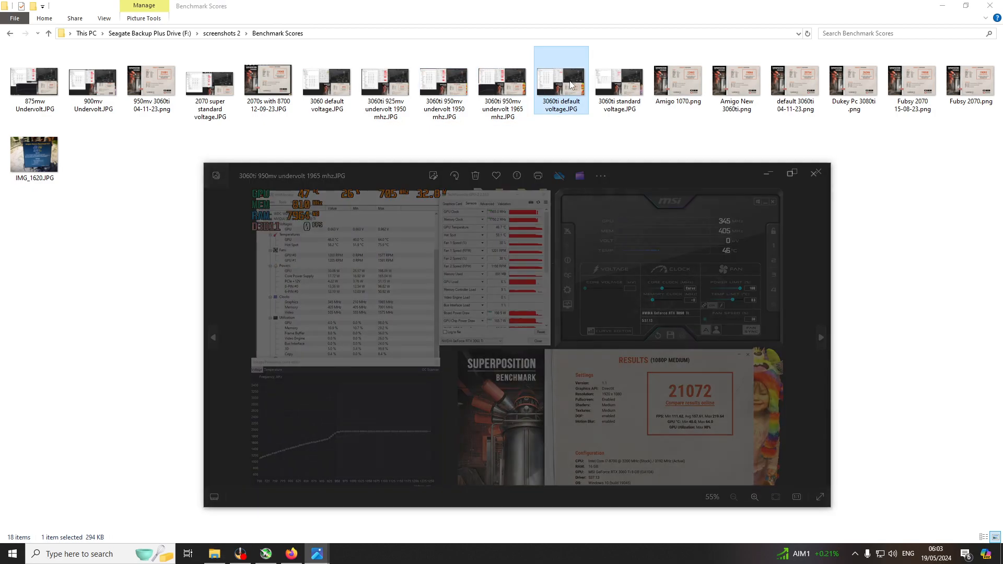
double_click(613, 83)
Go through the PNG benchmark screenshots of the 1070, 3060ti, 3080ti and 2070 cards, ending with the 2070 result dated 15-08-23.
double_click(663, 84)
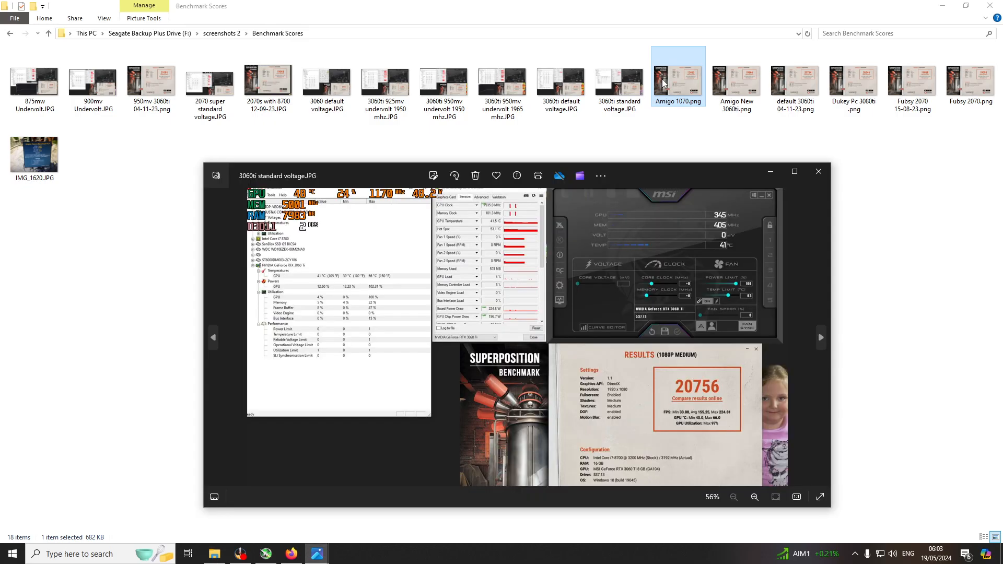
double_click(728, 84)
double_click(791, 81)
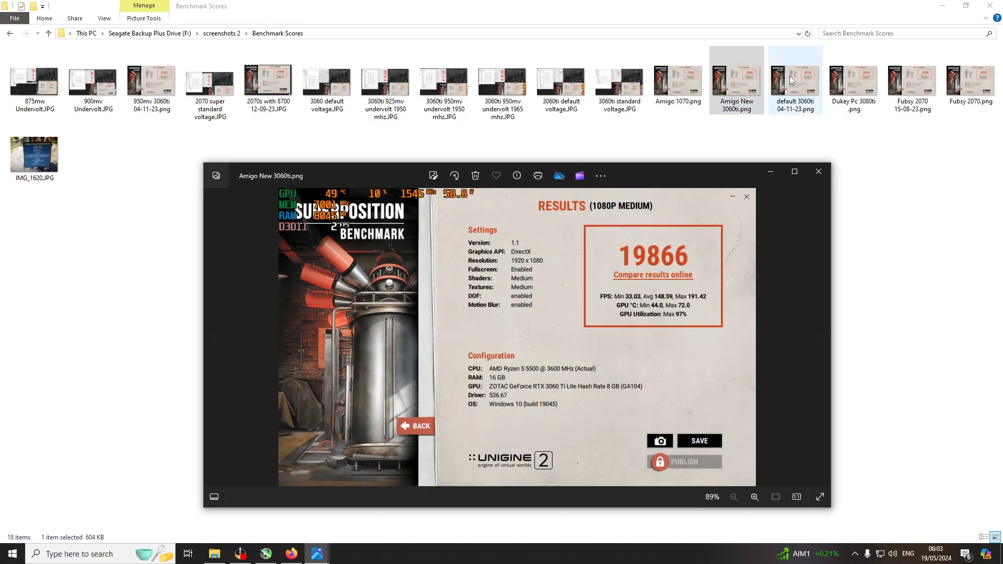
double_click(853, 83)
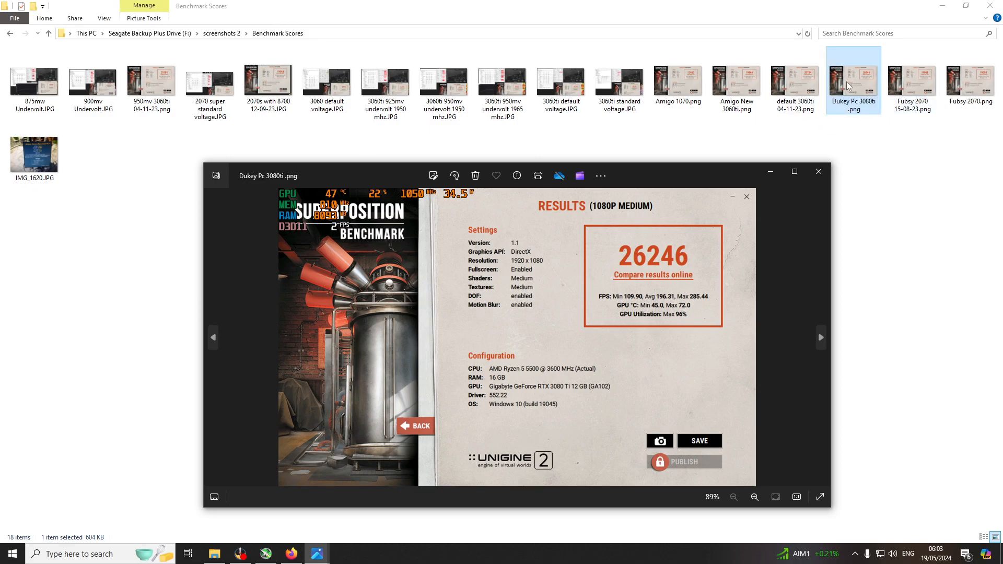
double_click(909, 93)
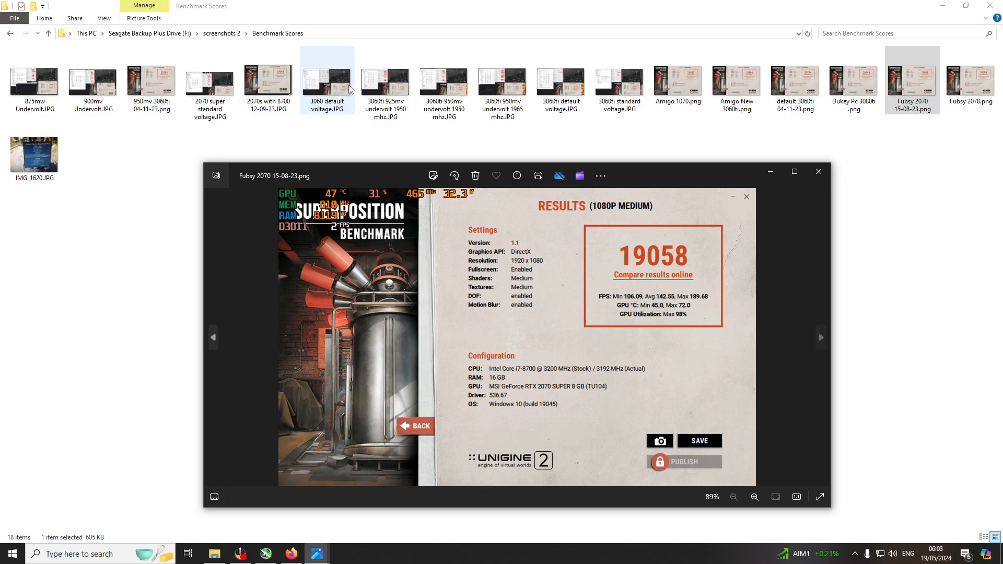
Compare the 925 mV and 950 mV undervolt screenshots at 1950 MHz, returning to the 925 mV one.
double_click(383, 89)
double_click(443, 86)
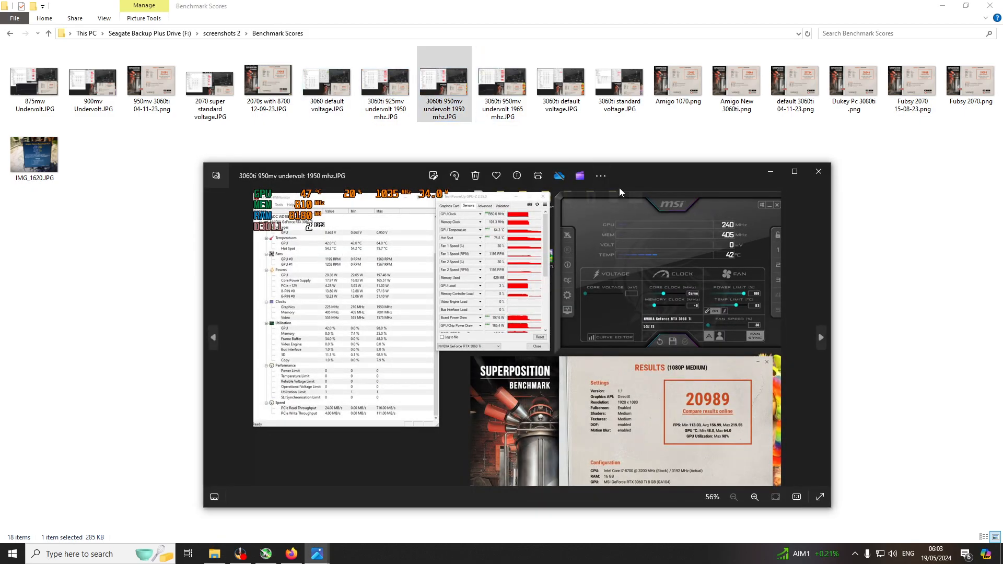
key("Left")
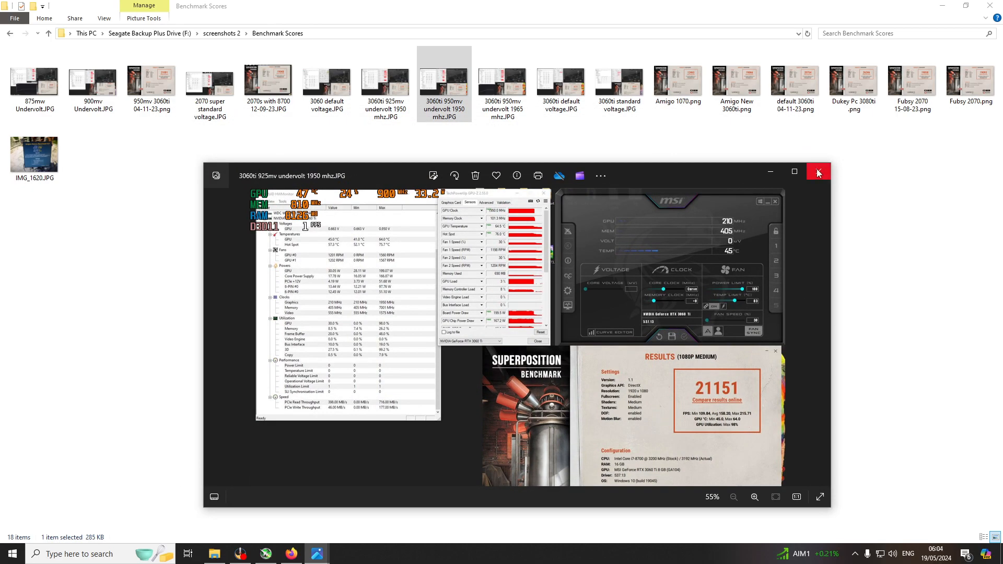
Compare 3060 default voltage.JPG with the 950 mV and 925 mV undervolt results at 1950 MHz, and close the last opened screenshot.
left_click(344, 90)
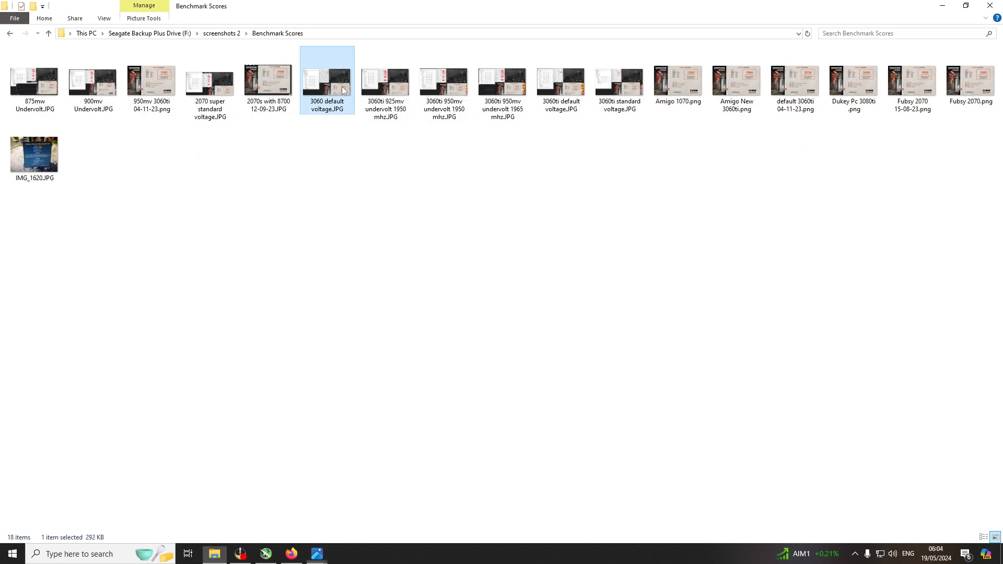
double_click(343, 91)
double_click(446, 89)
double_click(389, 83)
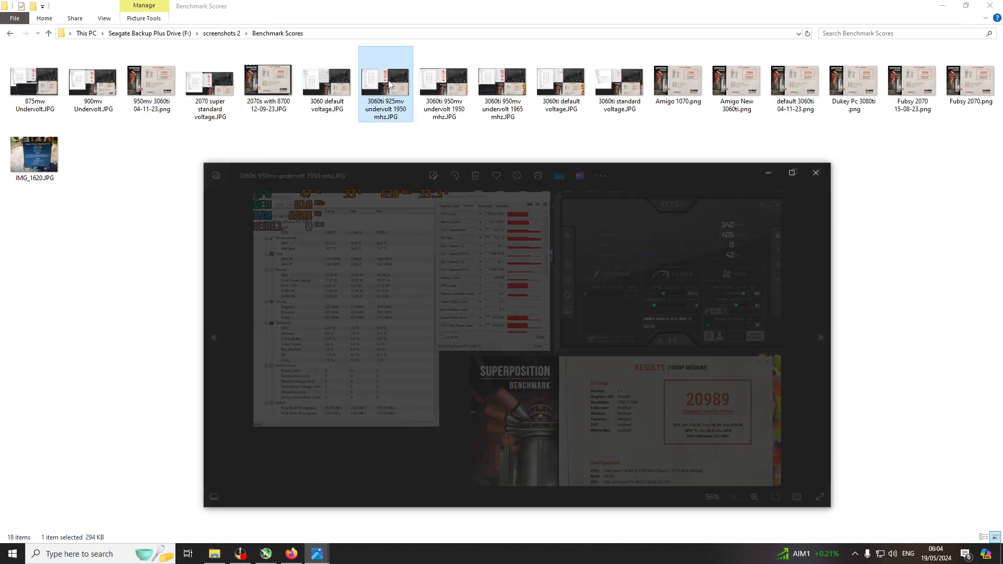
left_click(819, 173)
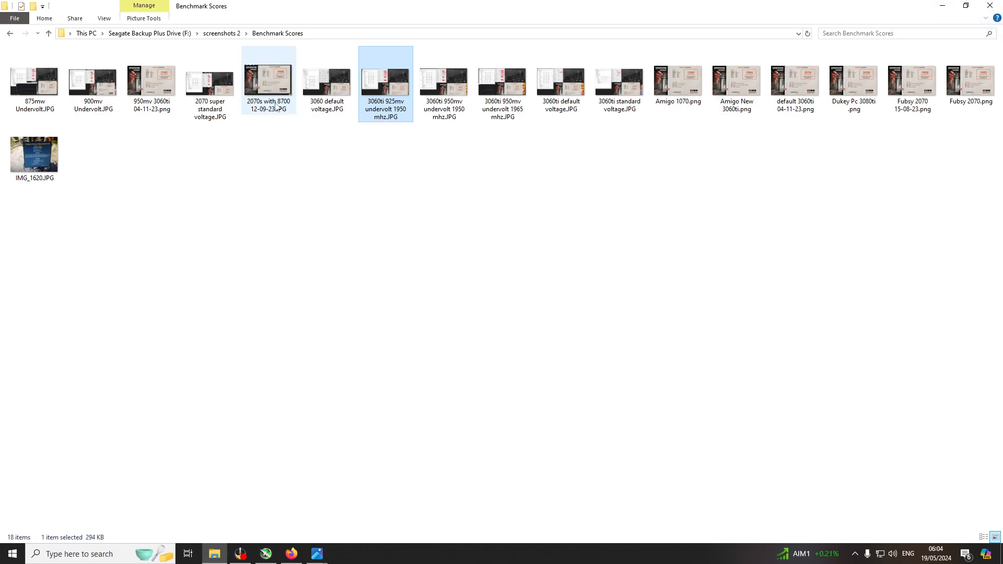
Review the default-voltage, 950 mV and 925 mV benchmark screenshots once more, ending on 3060ti 925mv undervolt 1950 mhz.JPG.
double_click(327, 86)
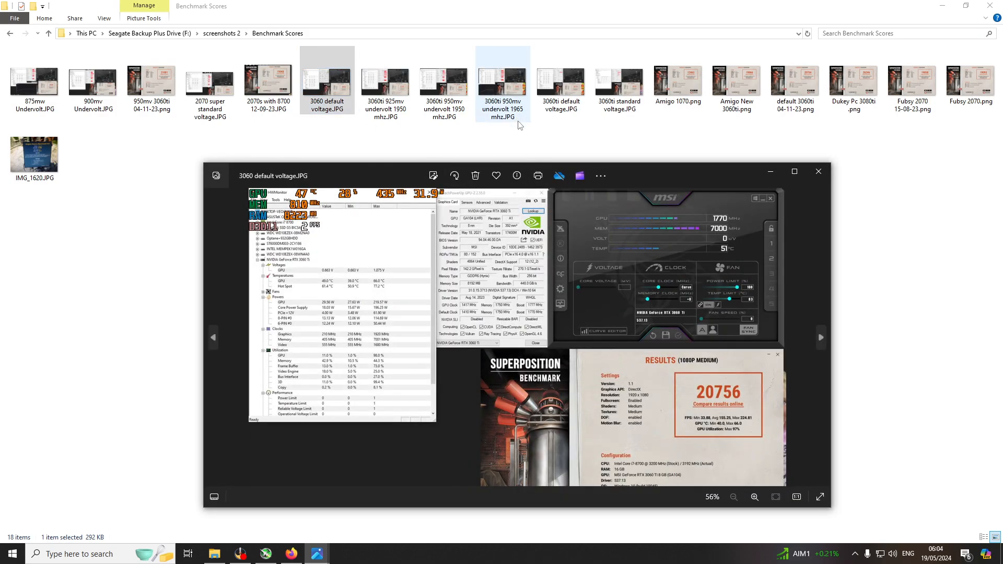
double_click(457, 90)
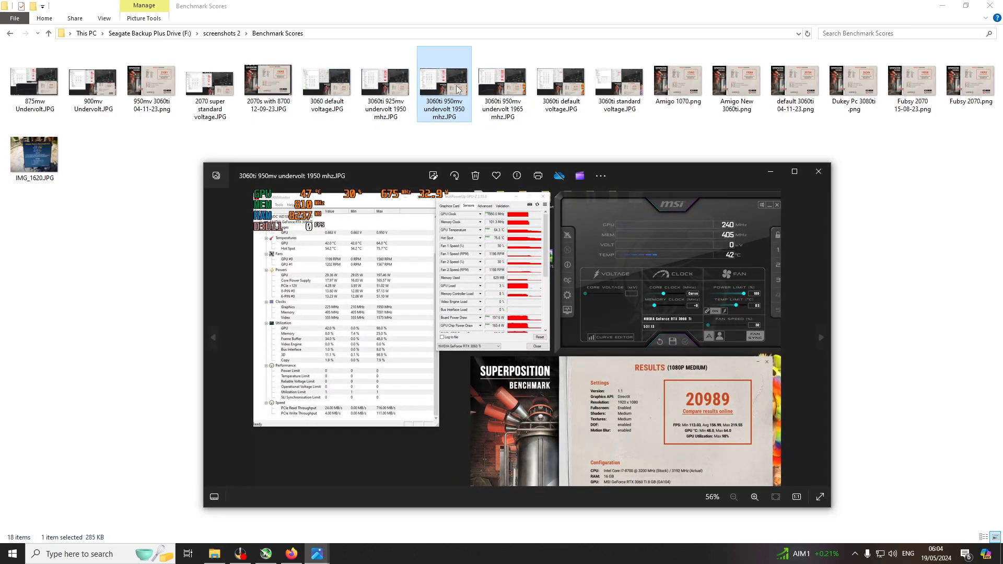
double_click(393, 84)
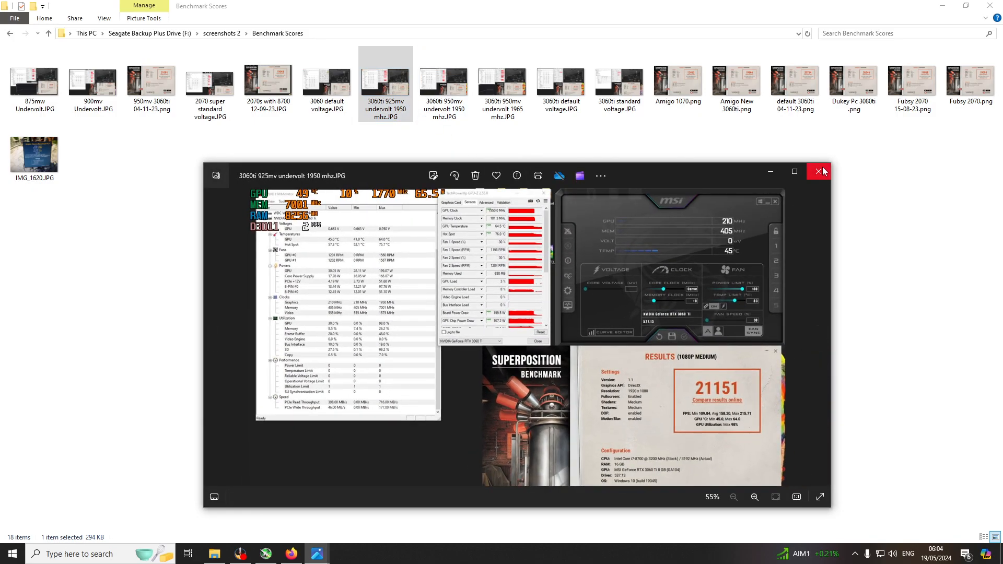
Close the 925 mV screenshot and move the MSI Afterburner window in front of the remaining screenshots on the desktop.
left_click(819, 170)
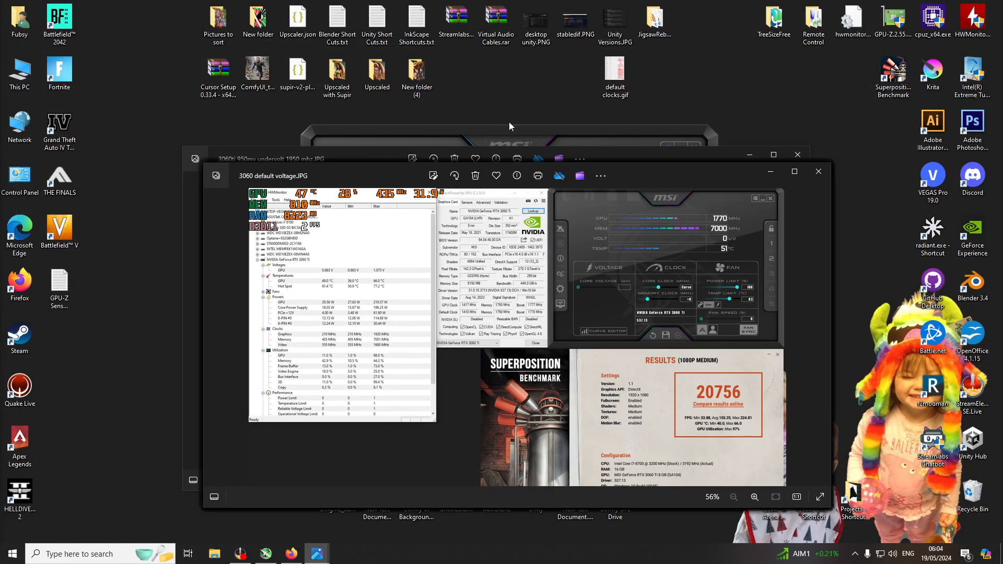
left_click_drag(509, 124, 572, 132)
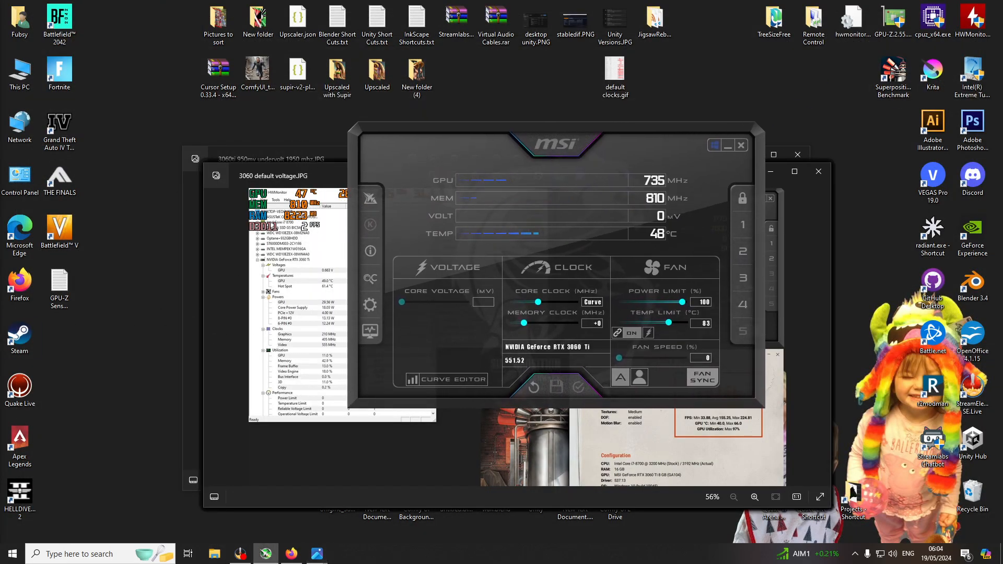